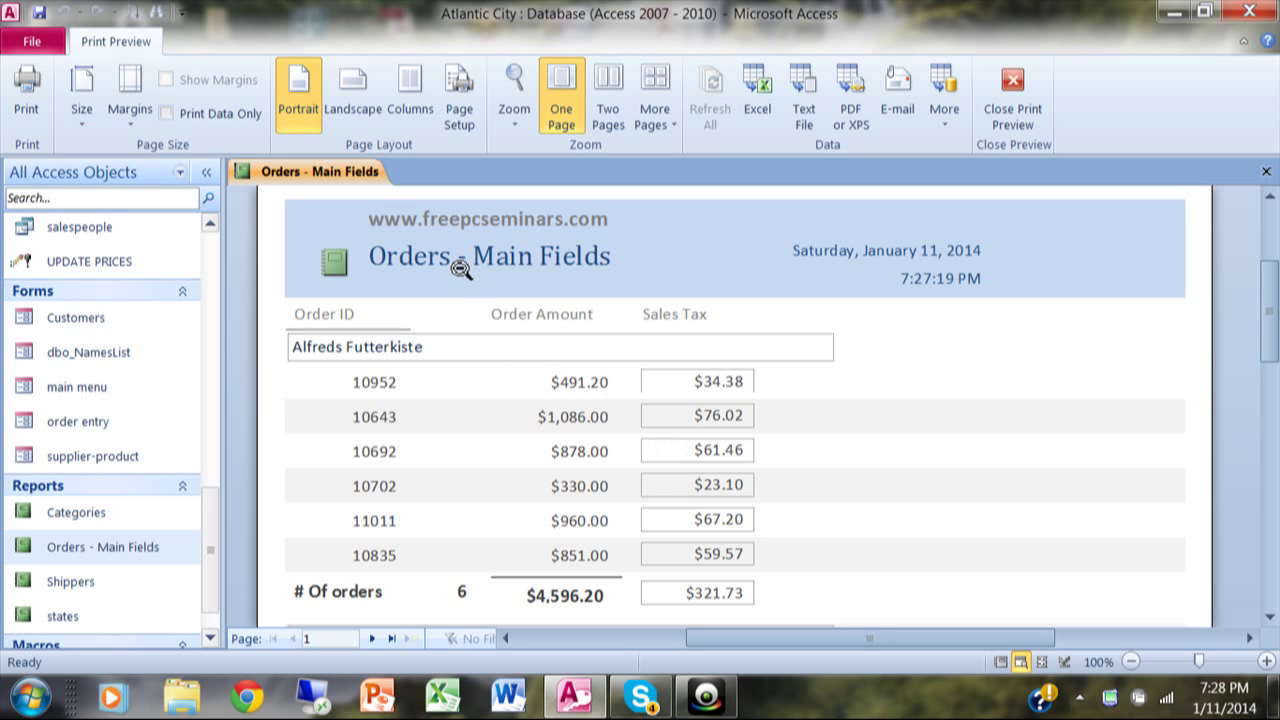
Step: Right-click the Orders - Main Fields report tab to show its view choices
right_click(340, 174)
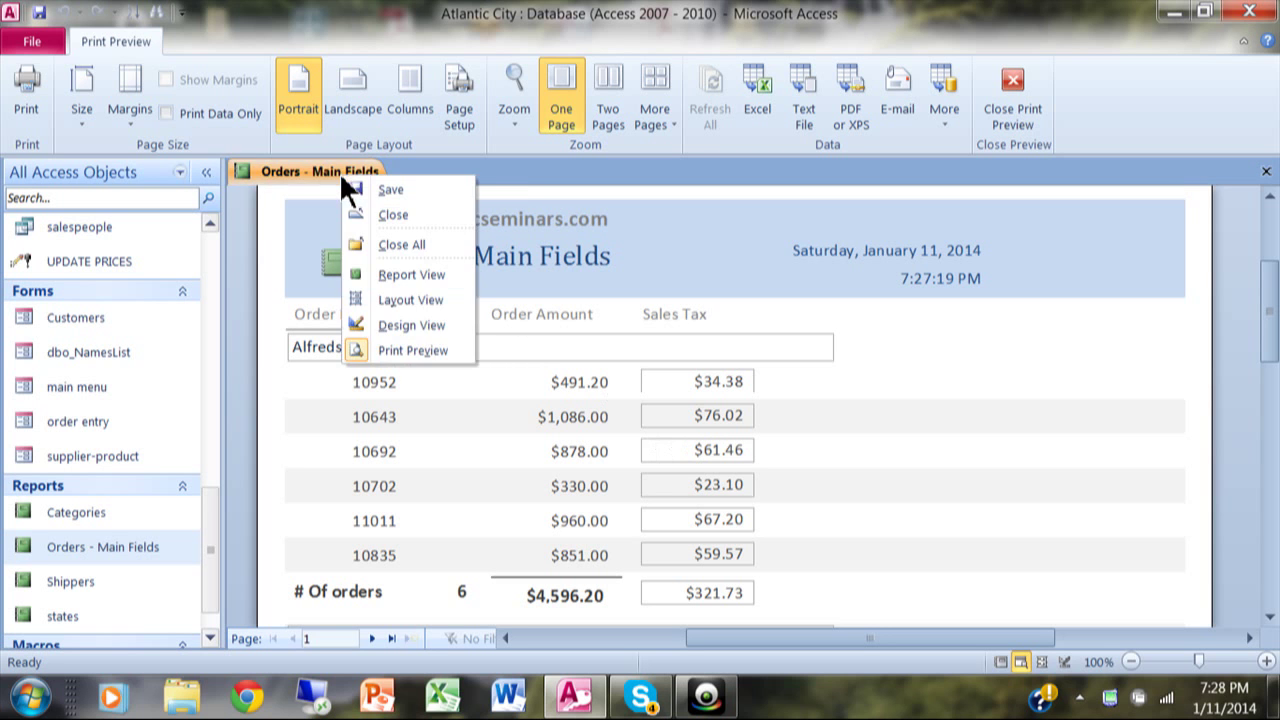
Step: Put the report in Design View with the orderamount text box selected and its Format tools showing
left_click(412, 325)
left_click(876, 464)
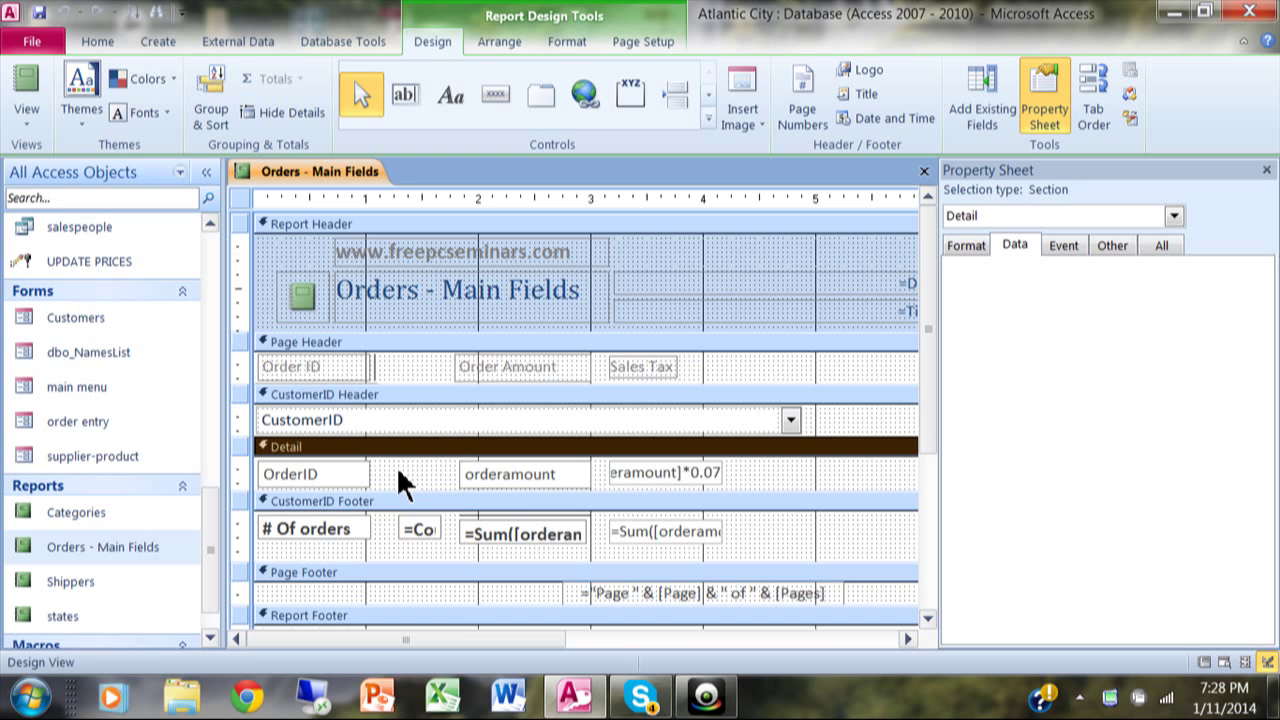
left_click(522, 476)
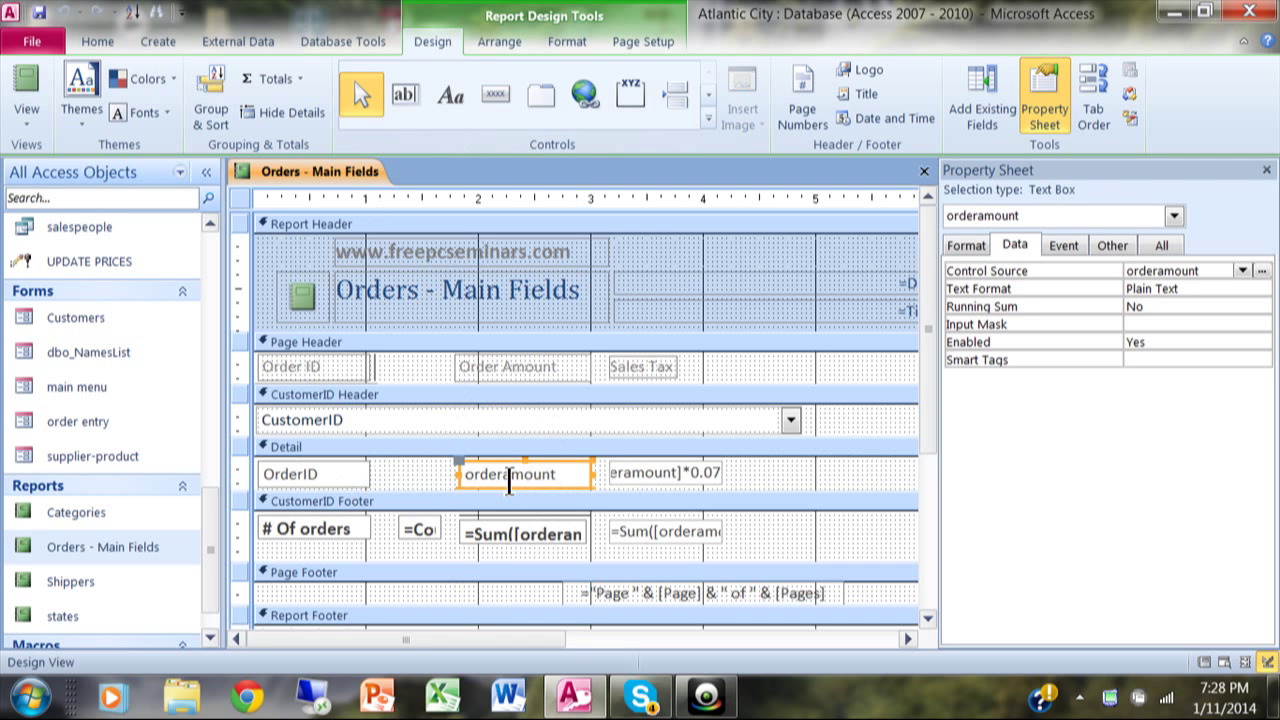
left_click(568, 44)
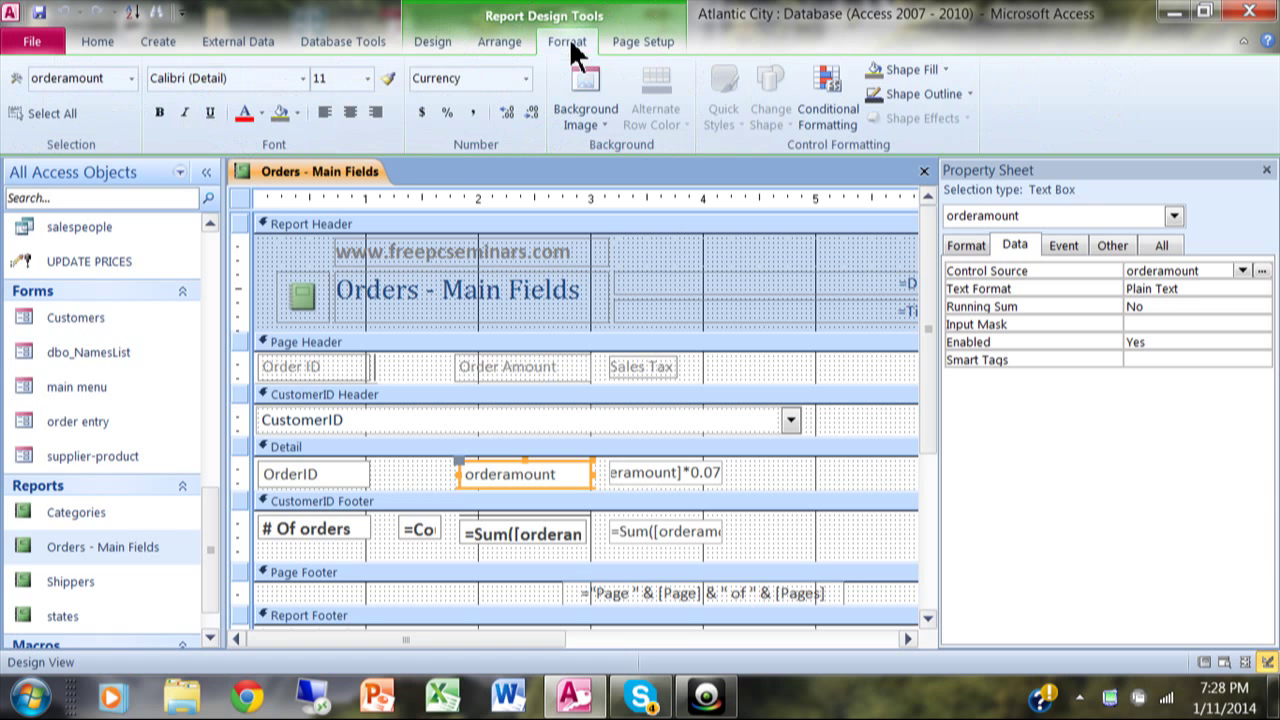
Step: Start a new conditional formatting rule for orderamount: Field Value Is greater than 1000
left_click(822, 101)
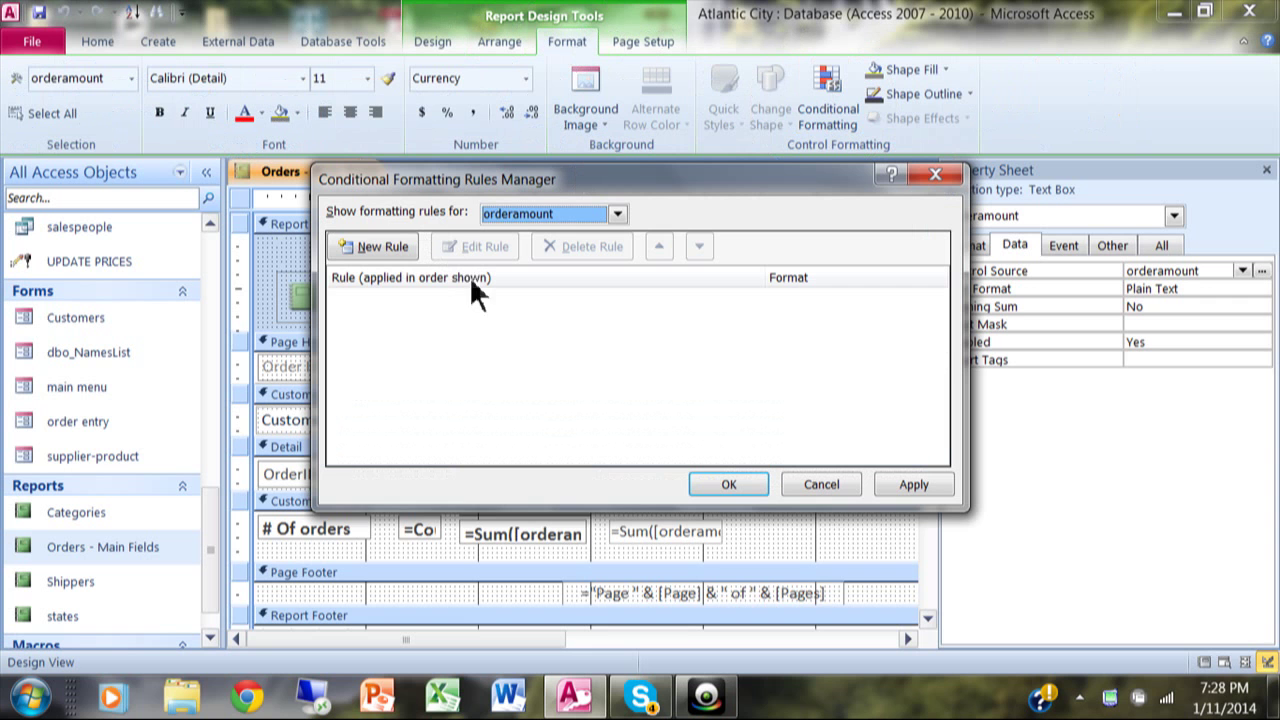
left_click(394, 250)
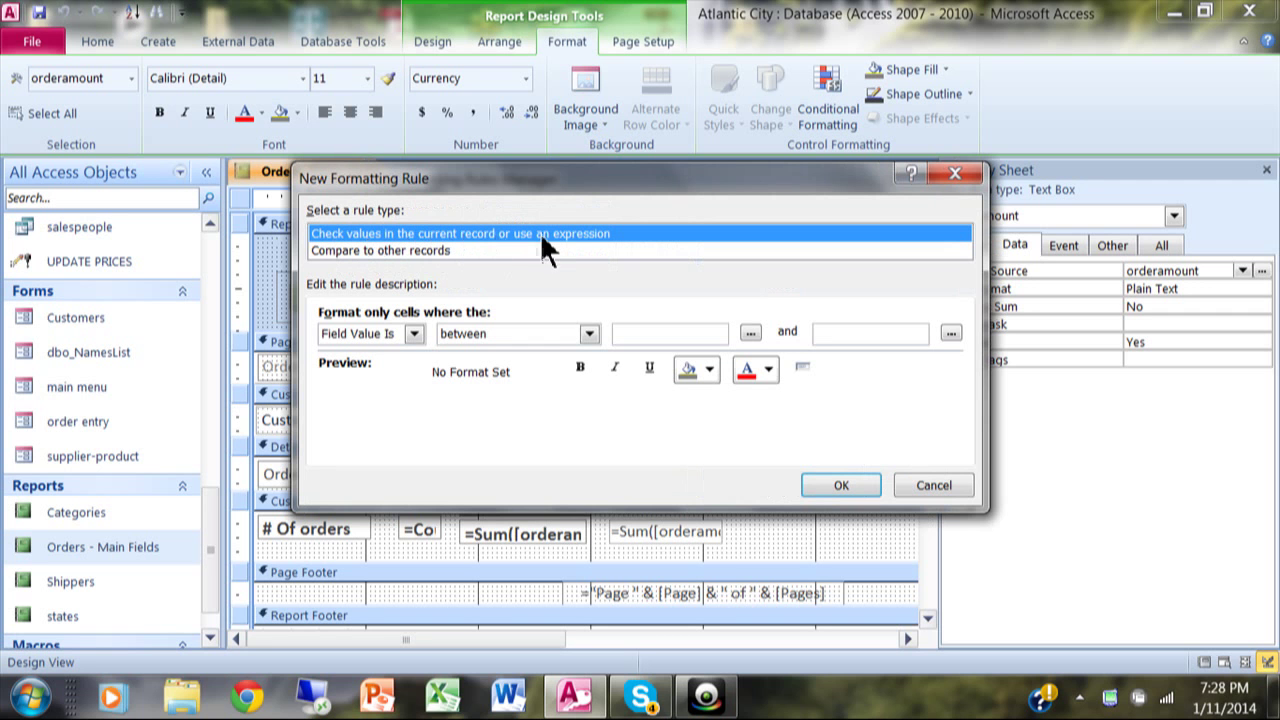
left_click(414, 334)
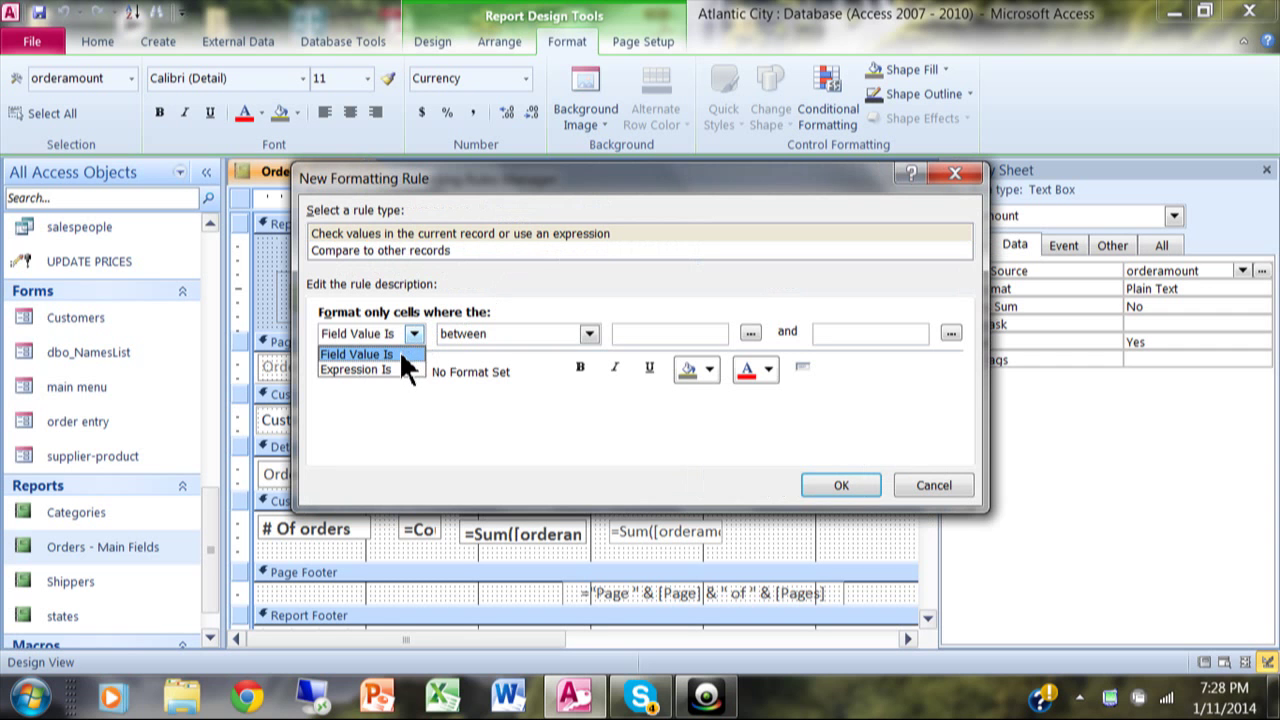
left_click(401, 352)
left_click(590, 333)
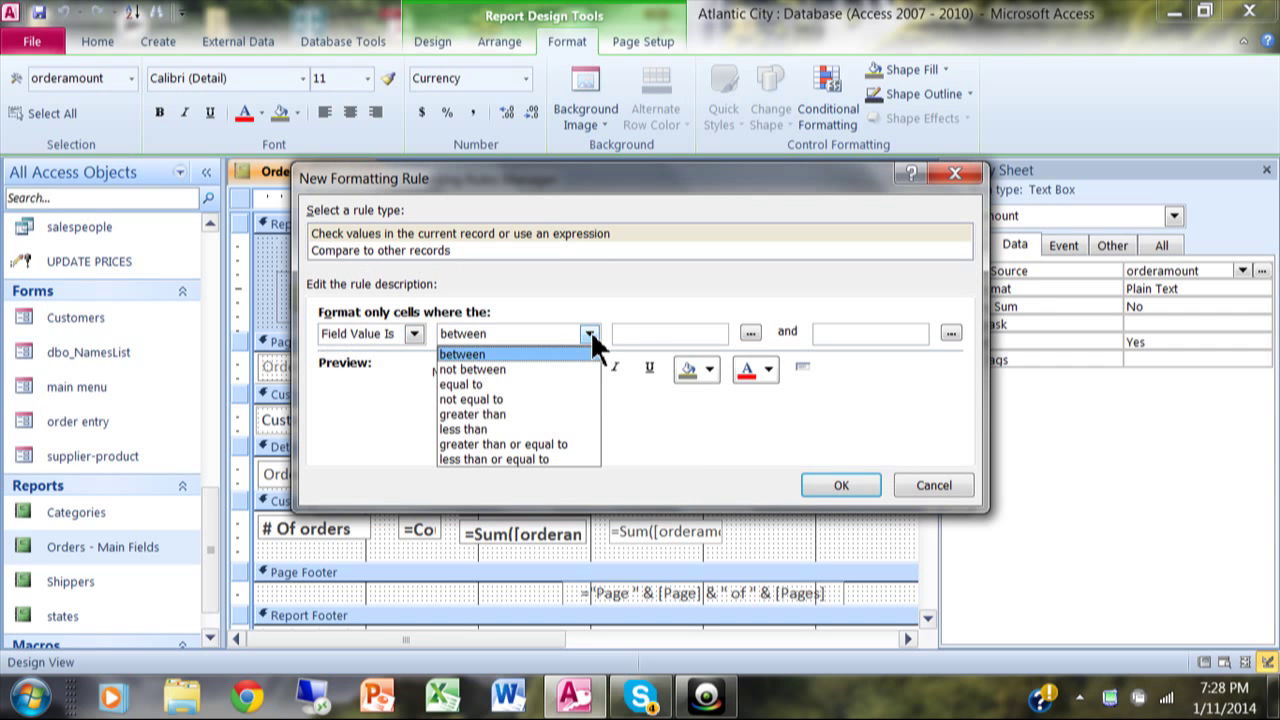
left_click(540, 420)
left_click(660, 333)
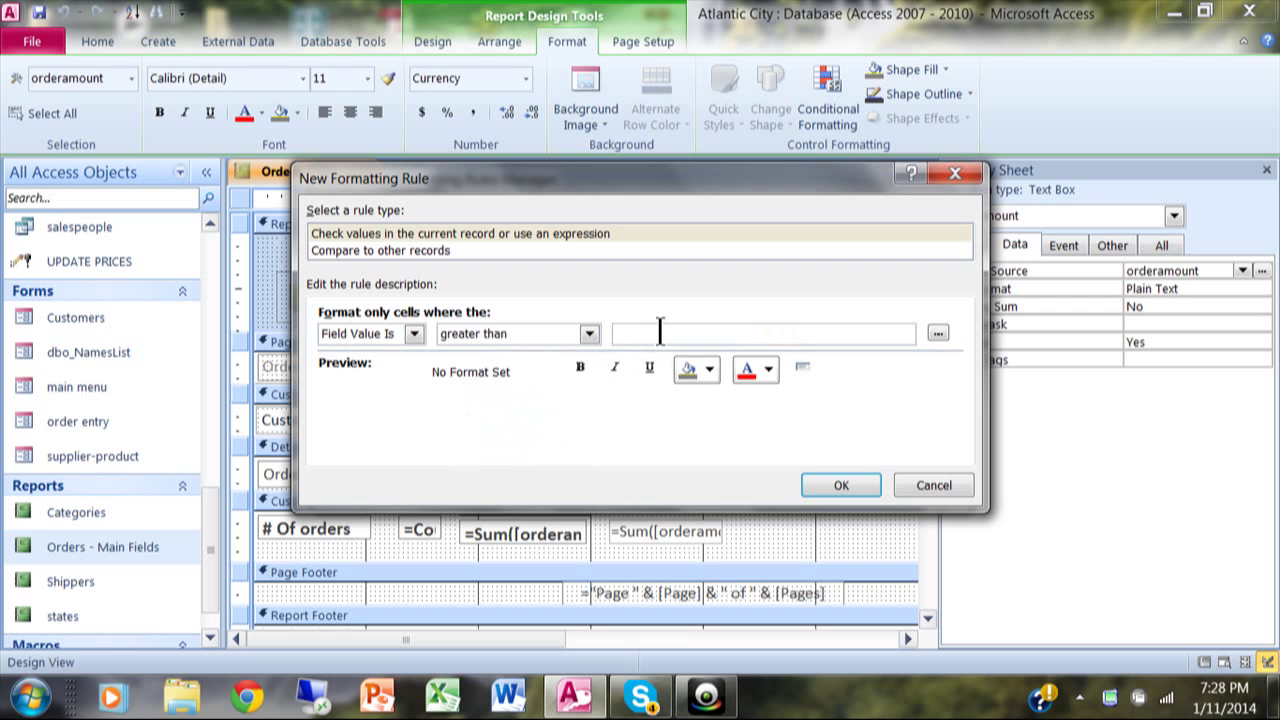
type("10000")
key("BackSpace")
Step: Give the rule bold red font and apply it through the Rules Manager
left_click(766, 369)
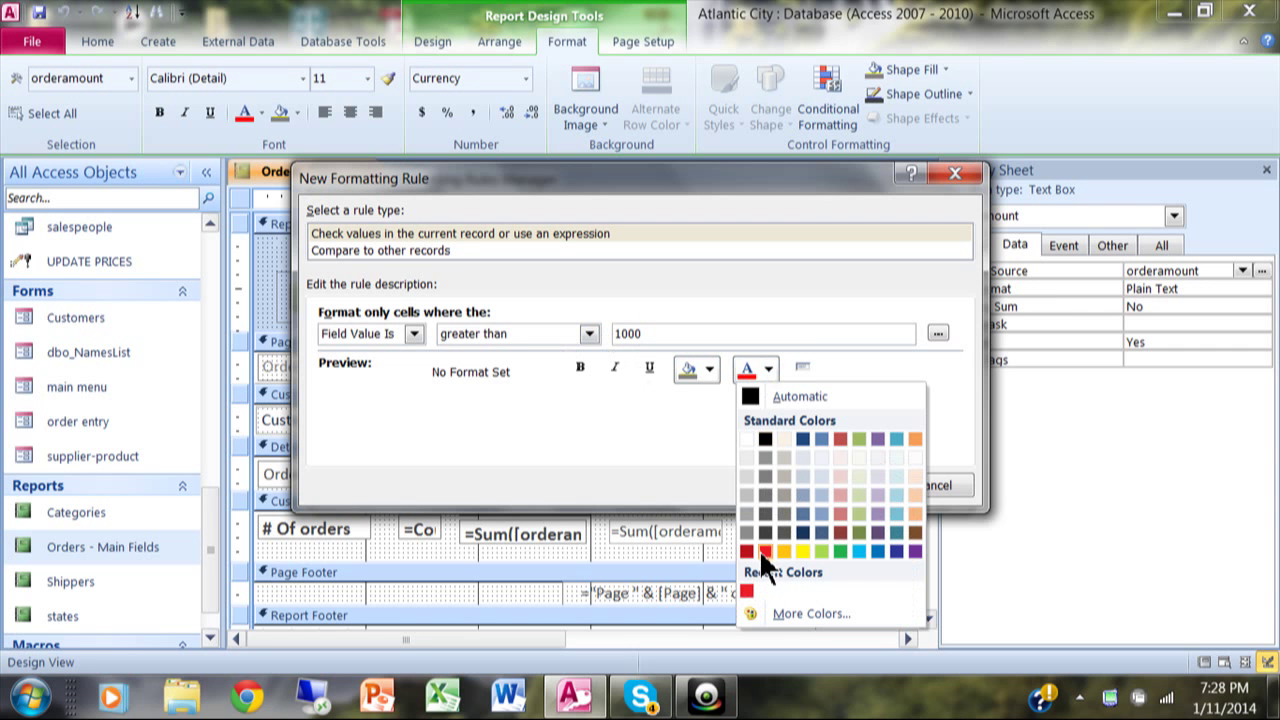
left_click(764, 550)
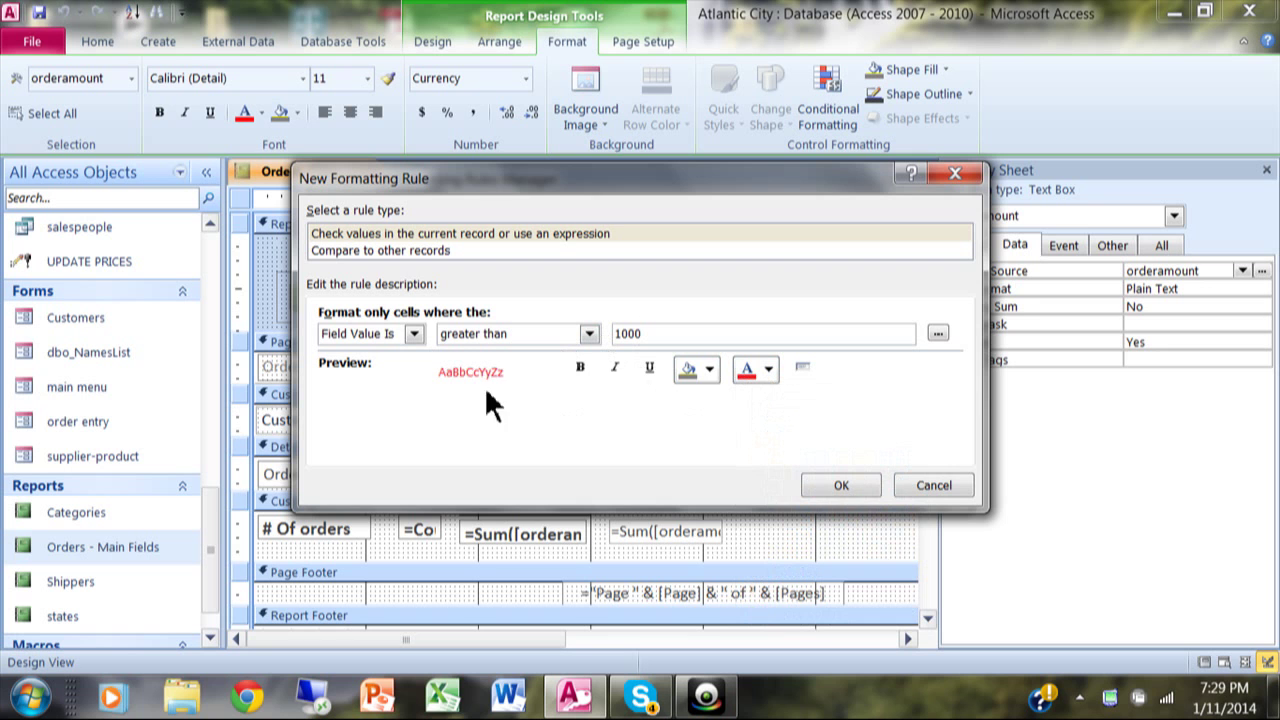
left_click(580, 367)
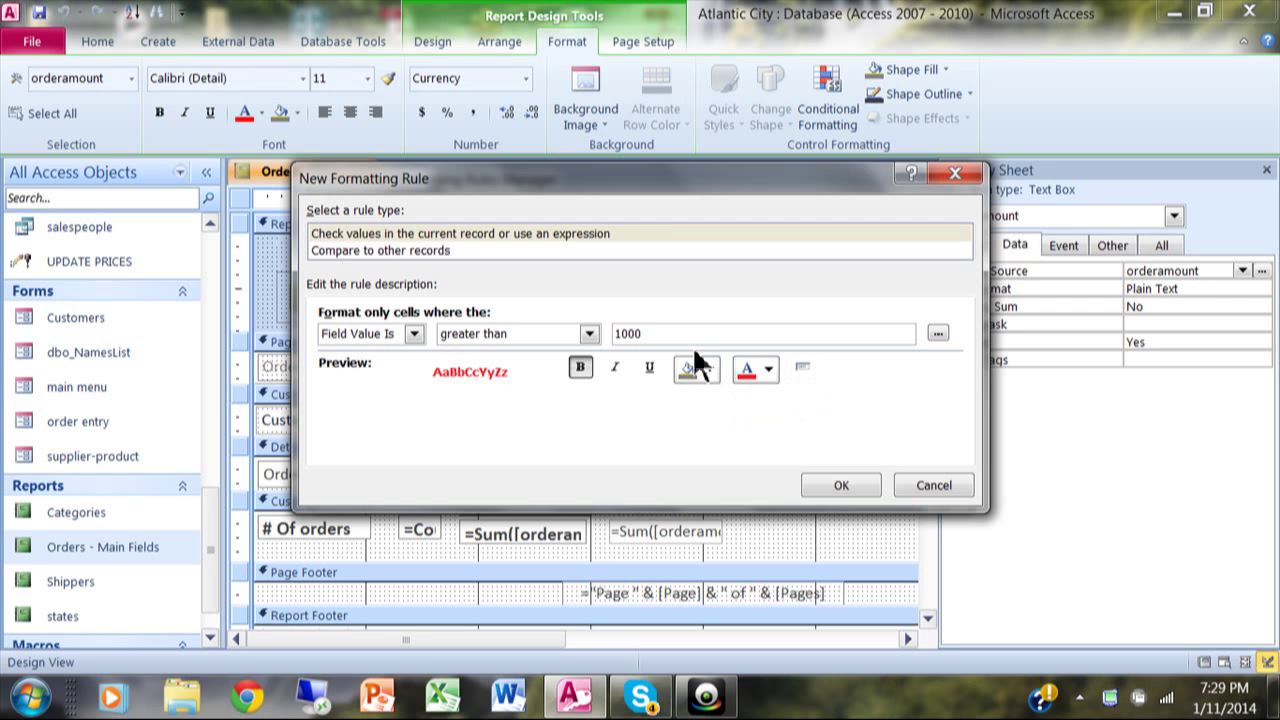
left_click(838, 488)
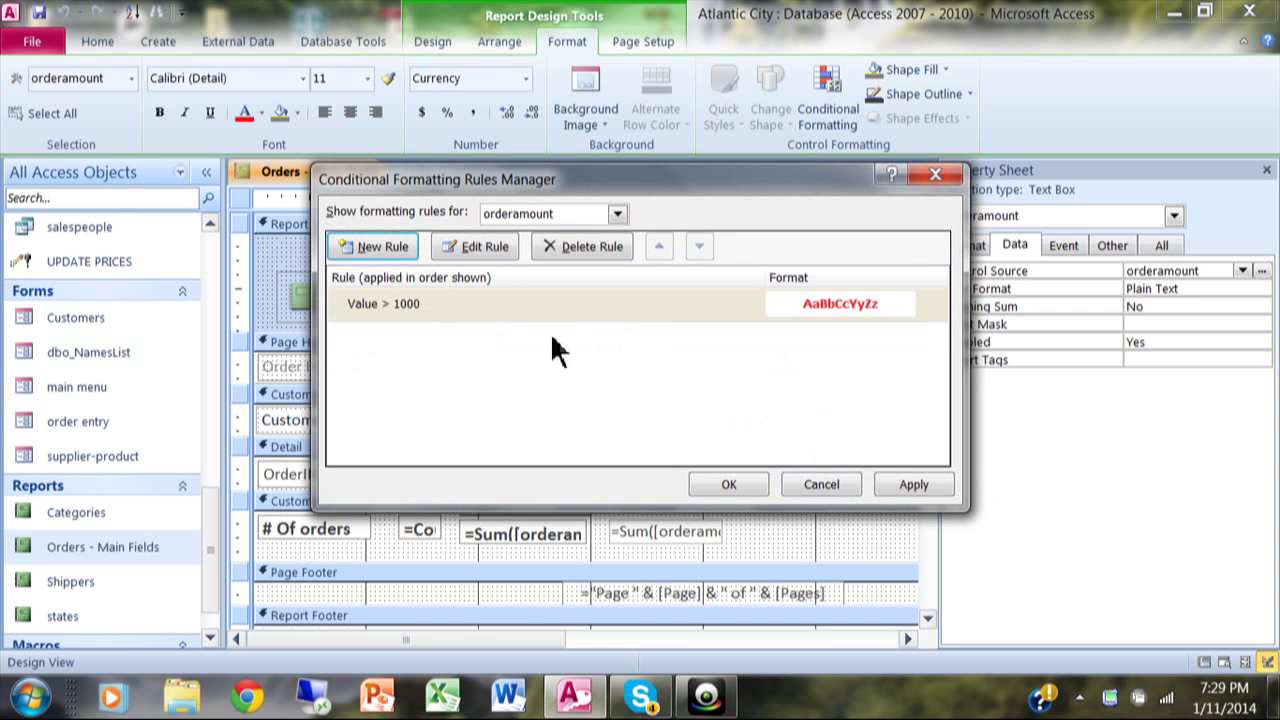
left_click_drag(660, 187, 625, 95)
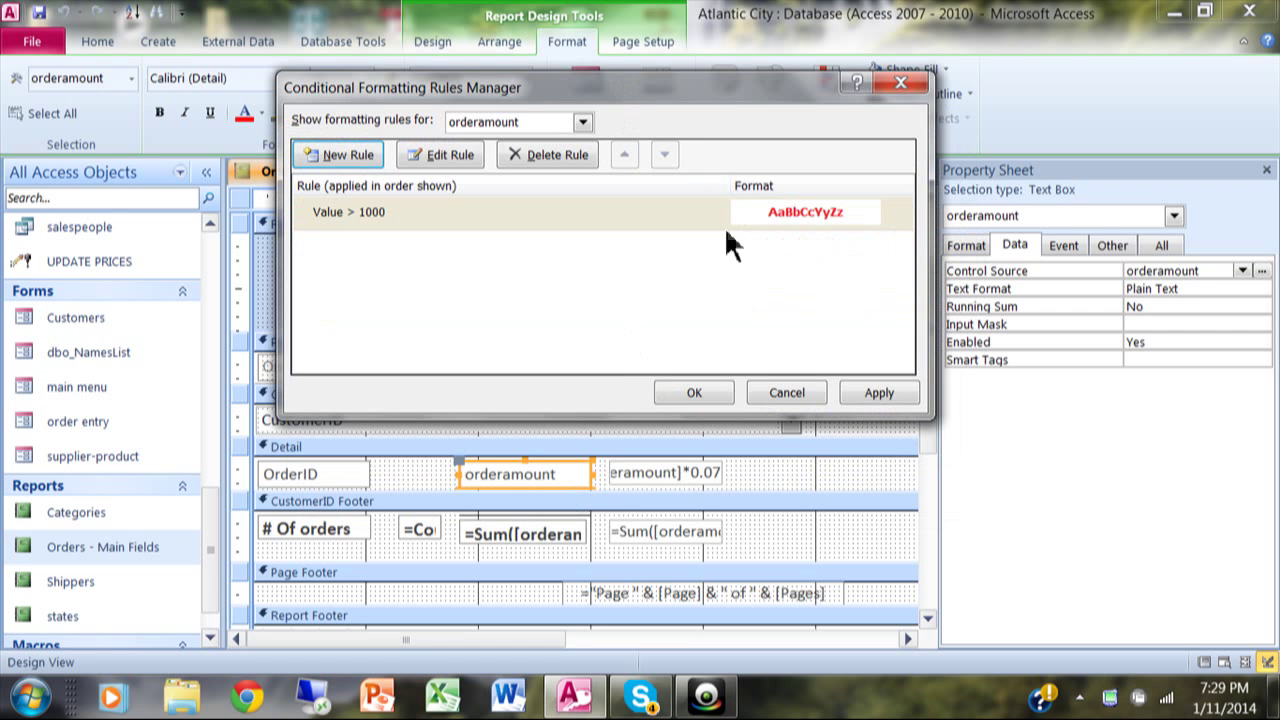
left_click(704, 390)
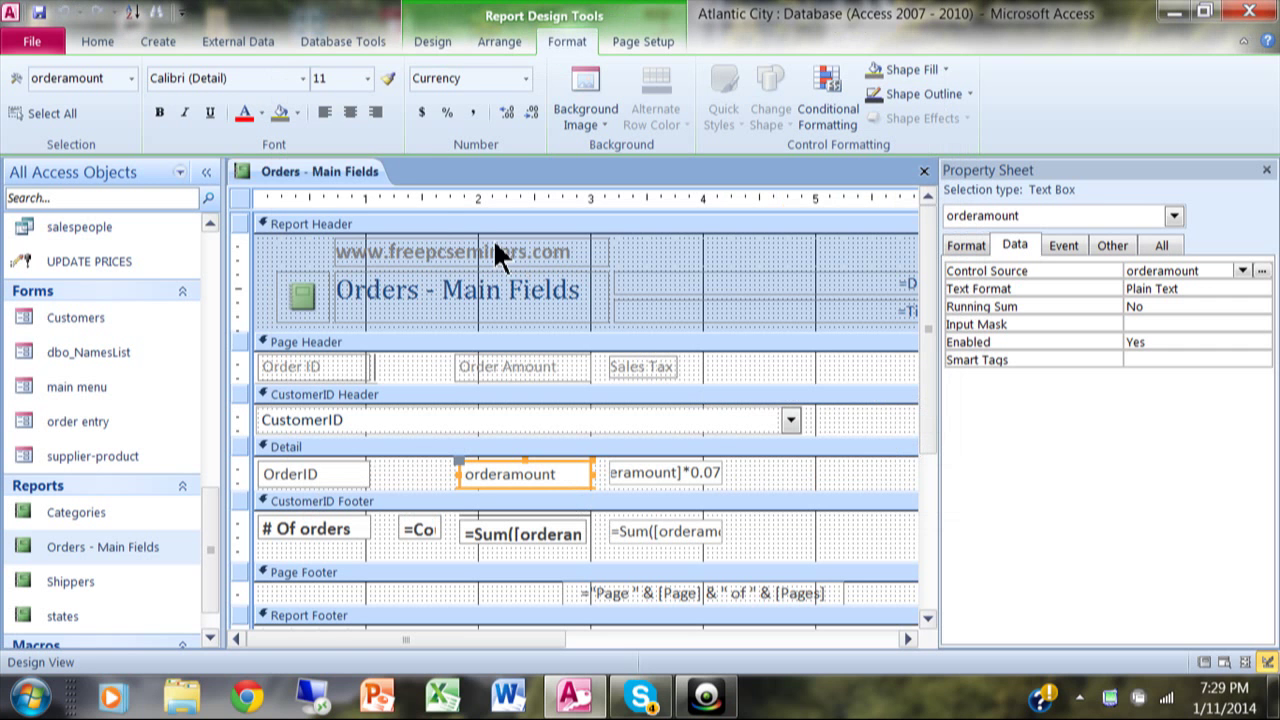
Step: Preview the report and scroll to see amounts like $1,086.00 and $2,156.50 in red
right_click(293, 165)
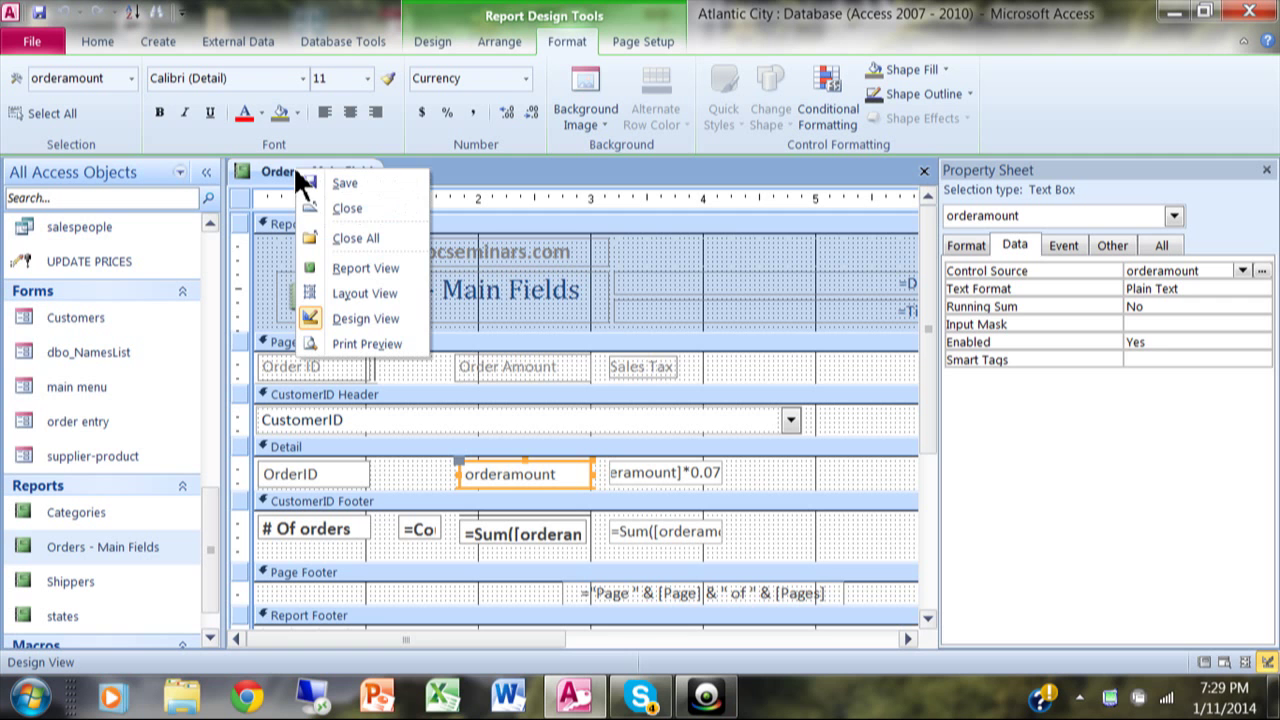
left_click(361, 342)
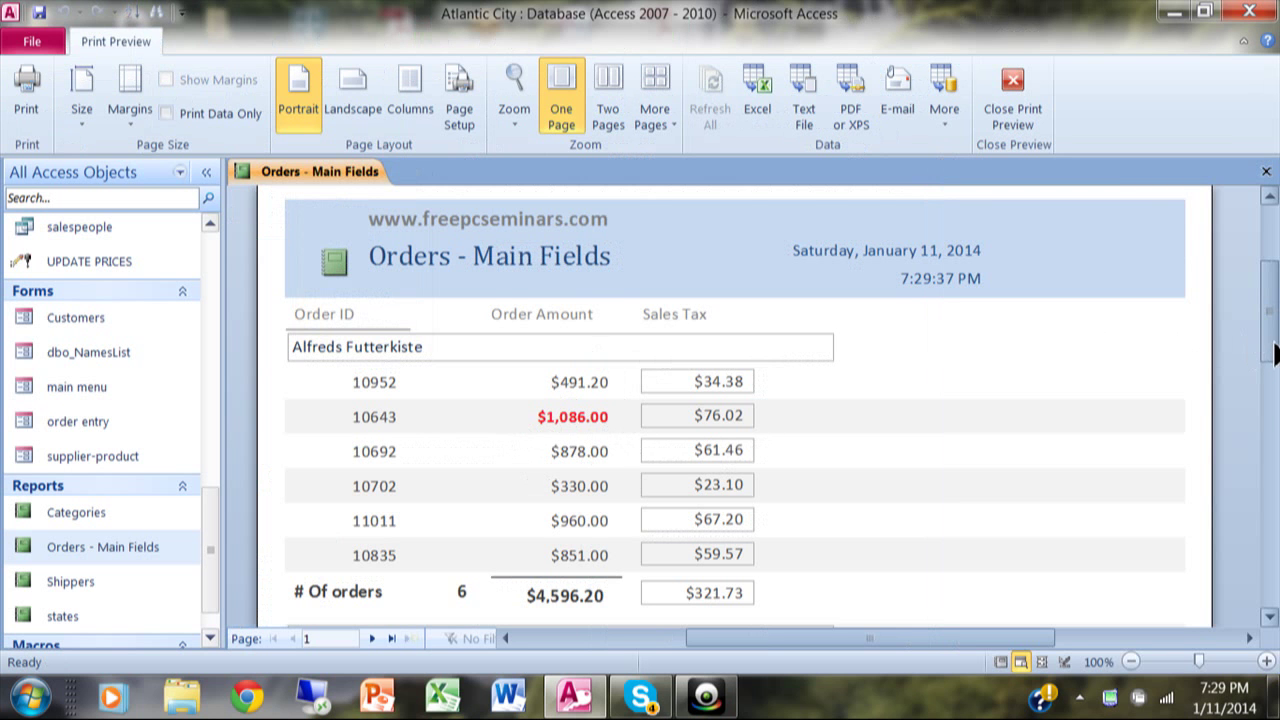
left_click_drag(1268, 300, 1268, 395)
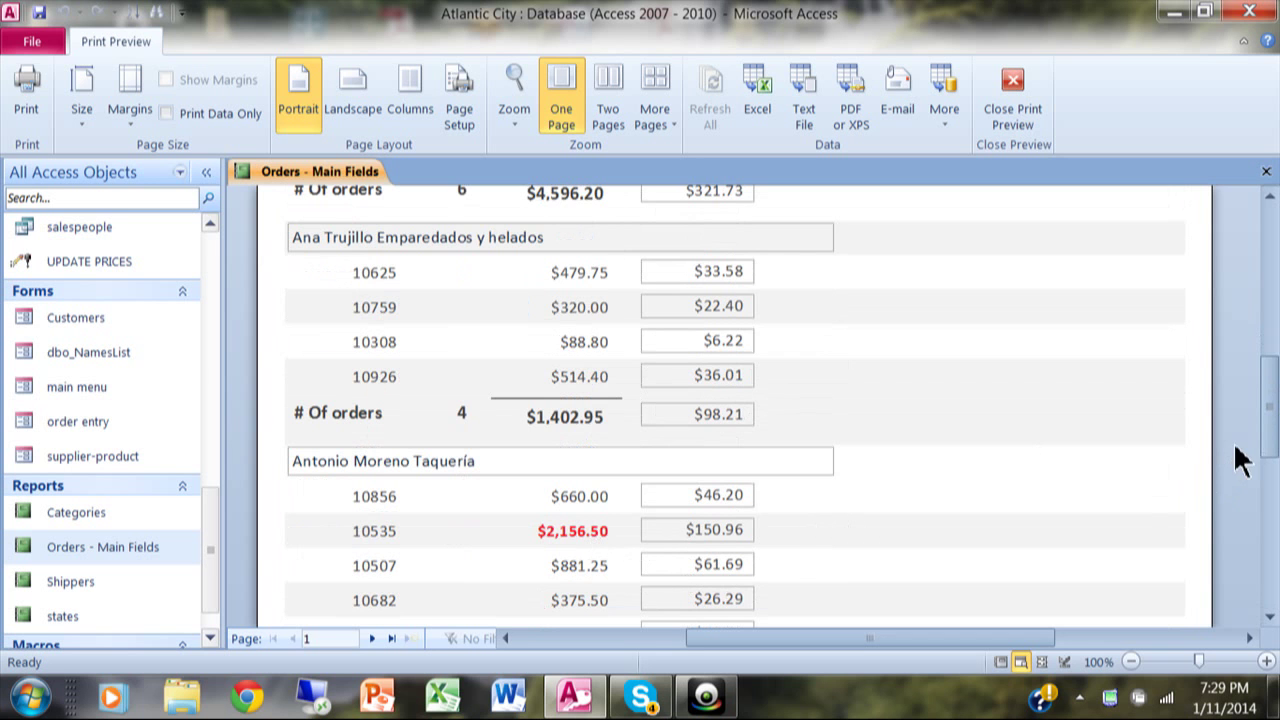
left_click_drag(1270, 430, 1275, 470)
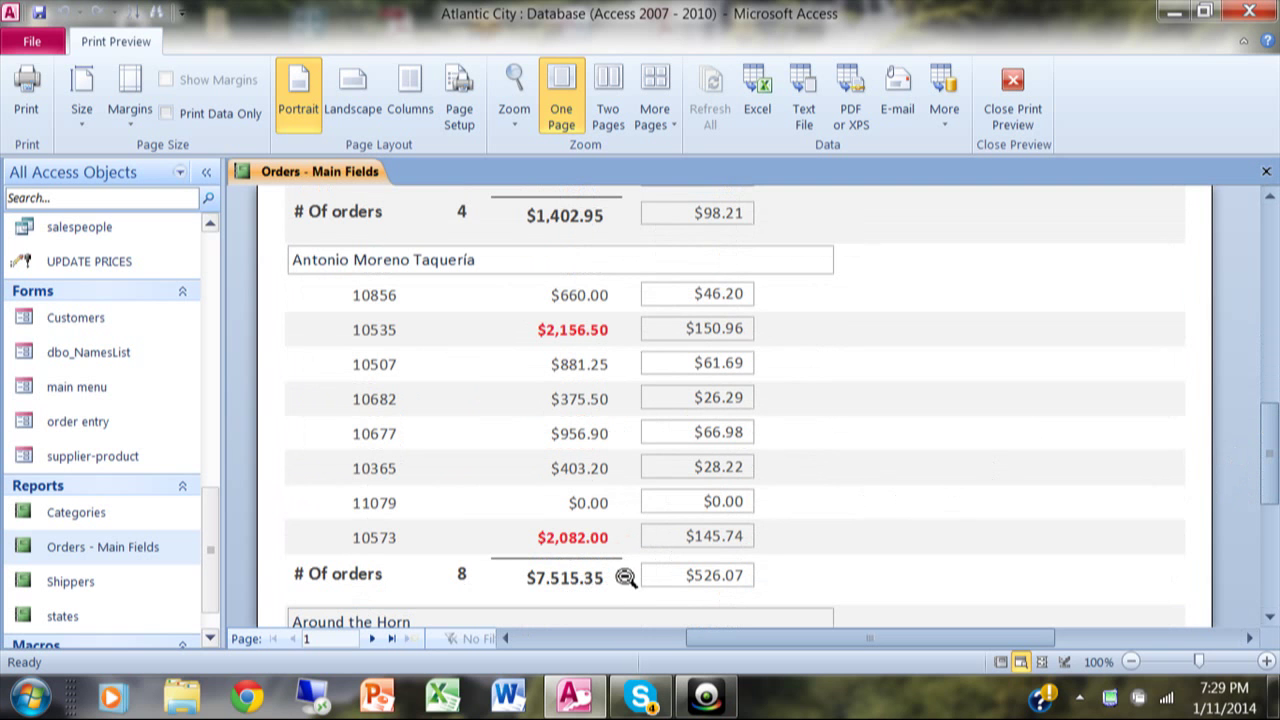
left_click_drag(1266, 498, 1272, 335)
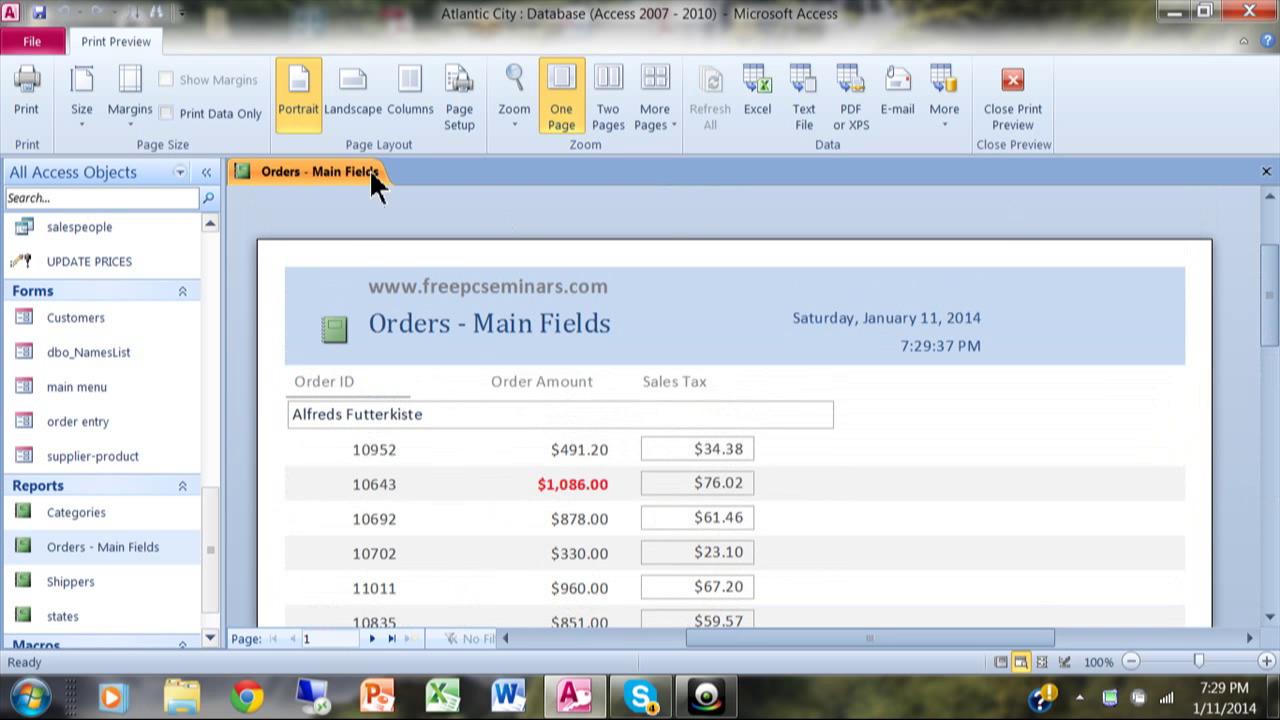
right_click(338, 177)
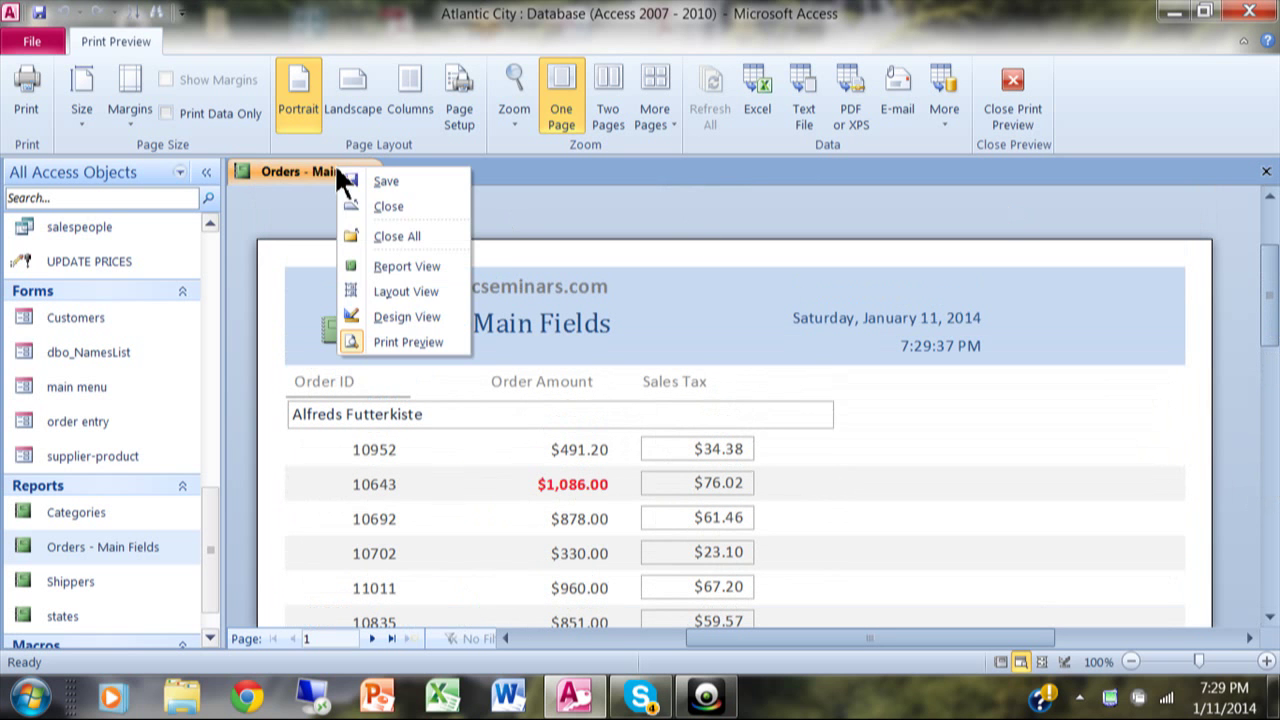
Step: Return the report to Design View with the Detail orderamount text box selected for formatting
left_click(406, 316)
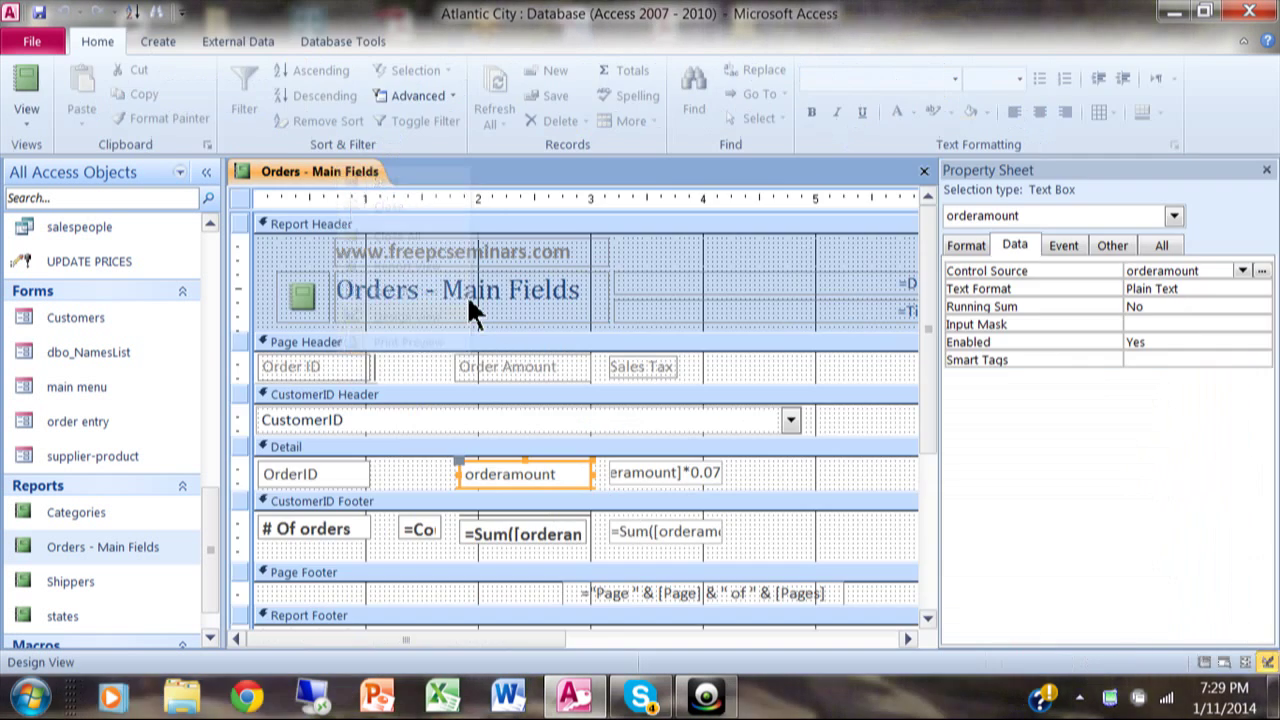
left_click(498, 534)
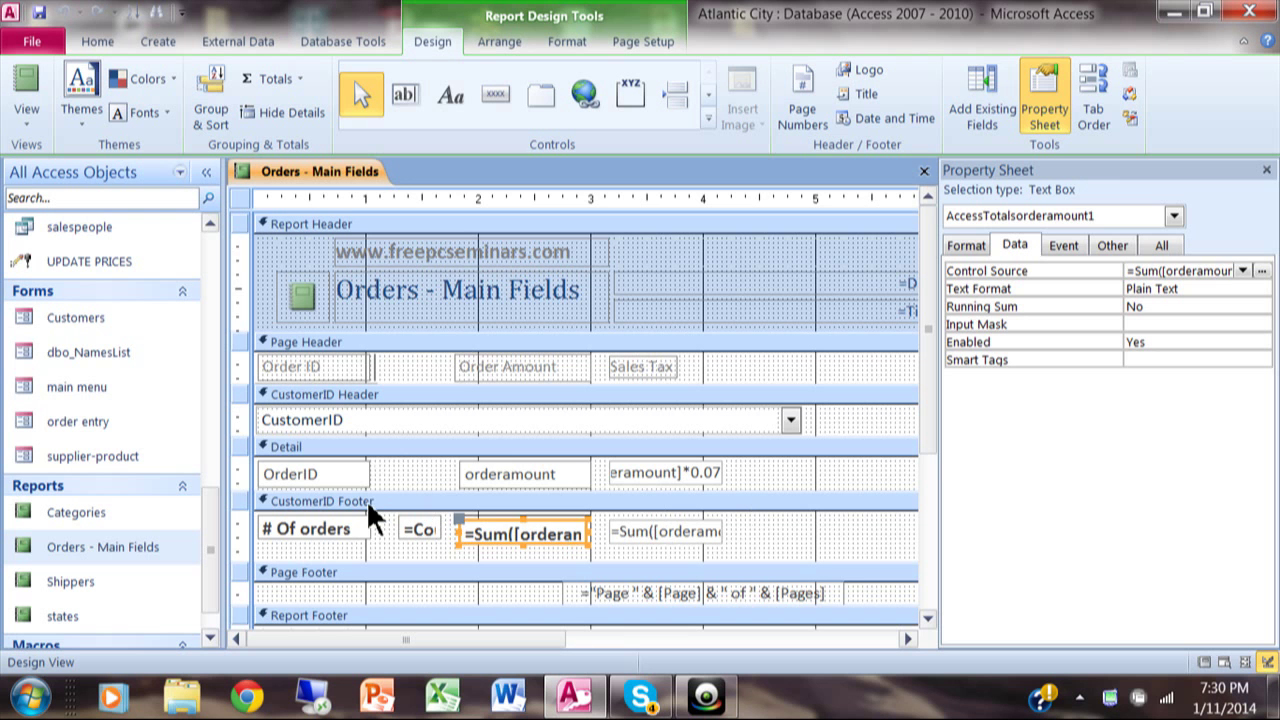
left_click(497, 474)
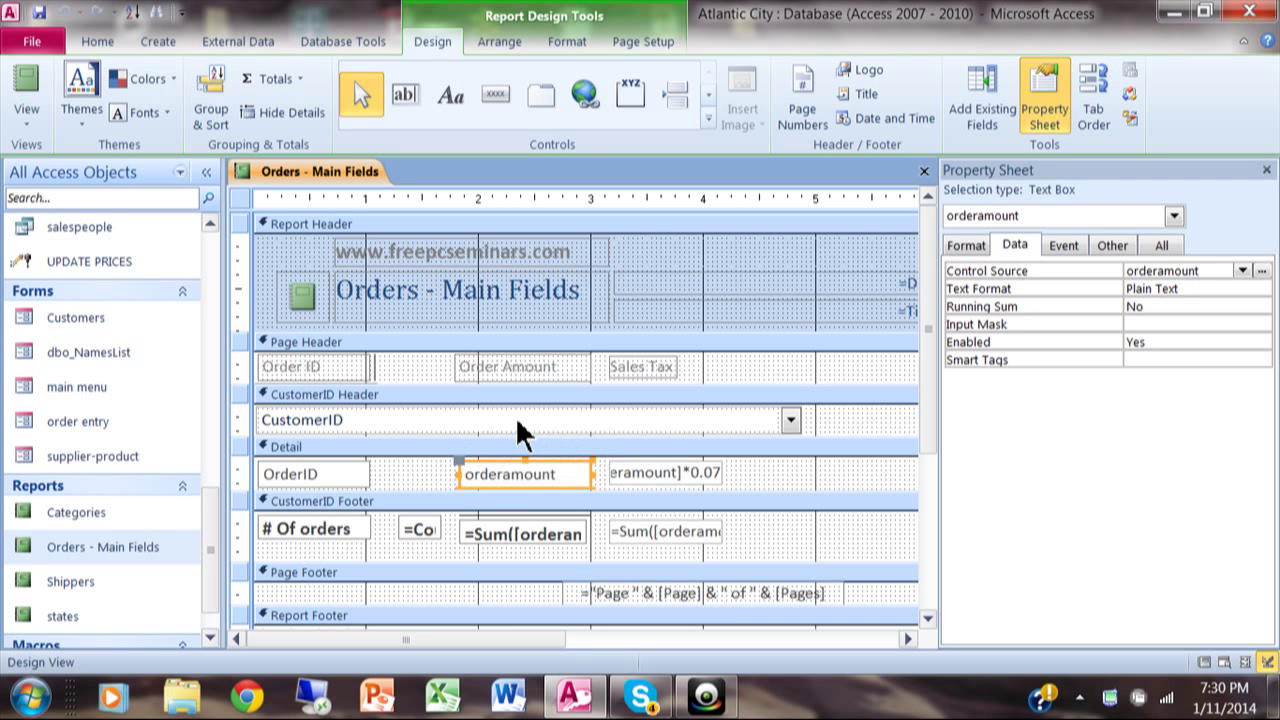
right_click(516, 479)
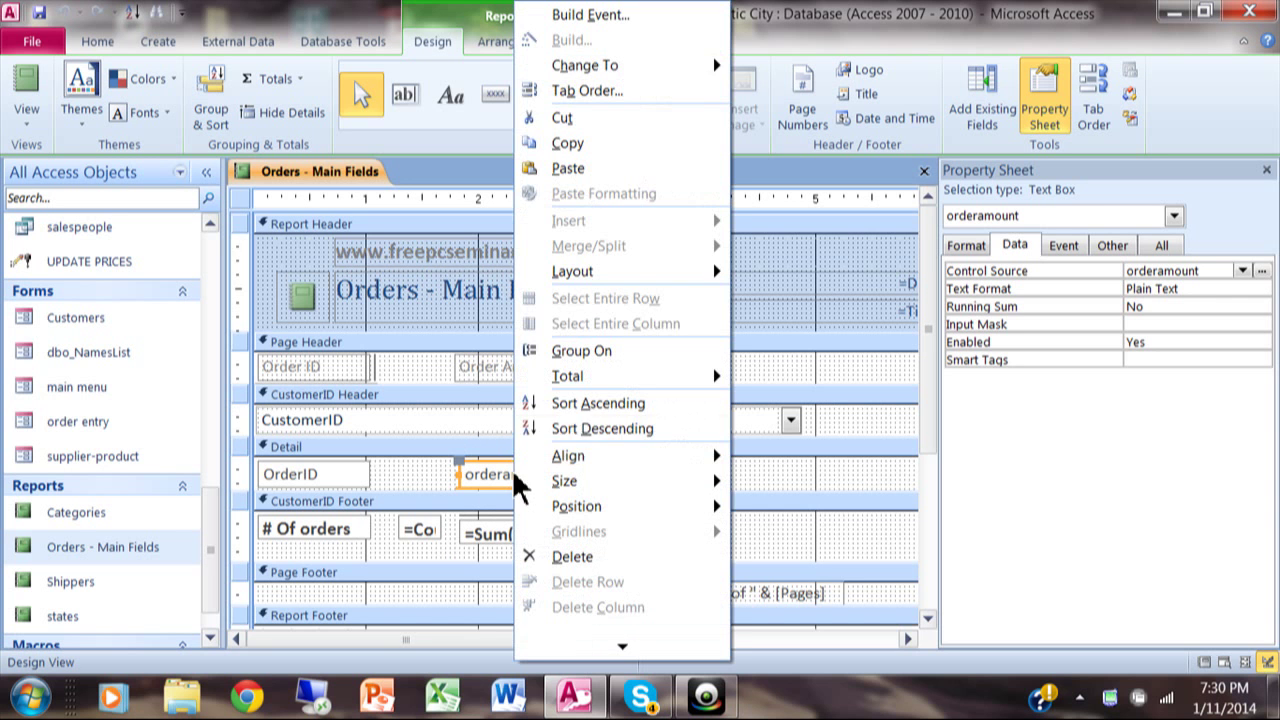
left_click(442, 449)
left_click(481, 470)
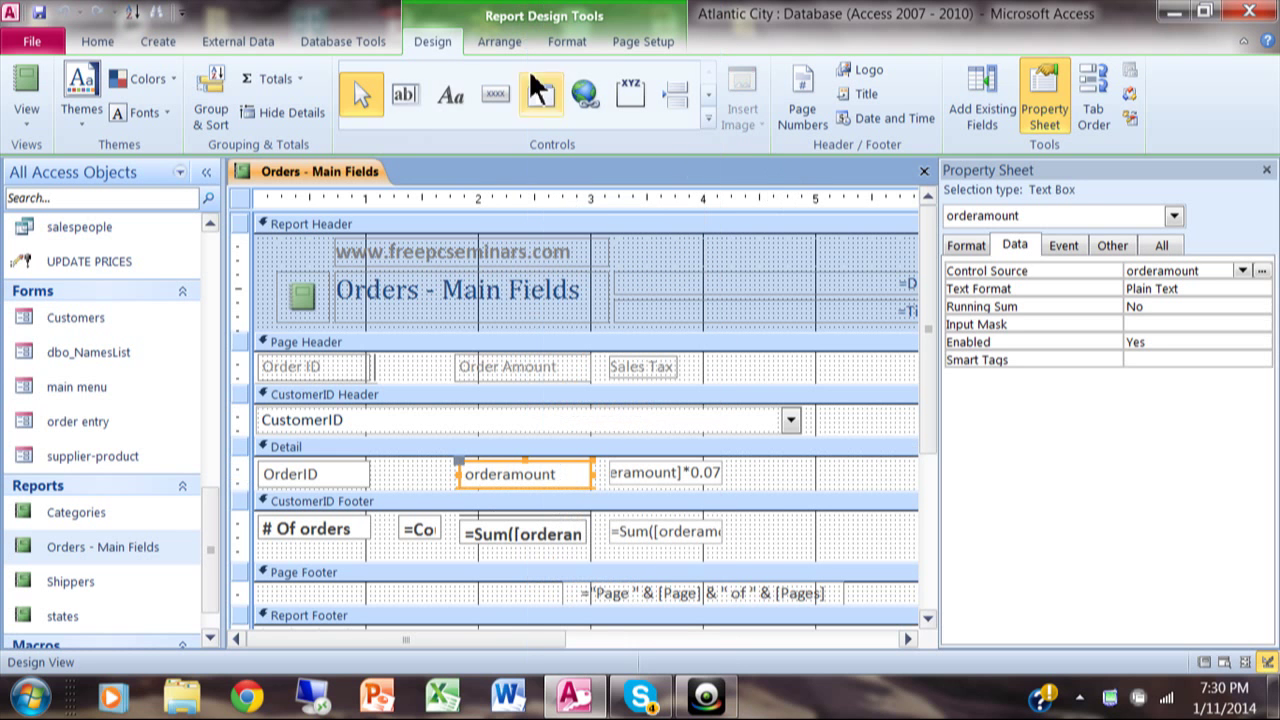
left_click(557, 46)
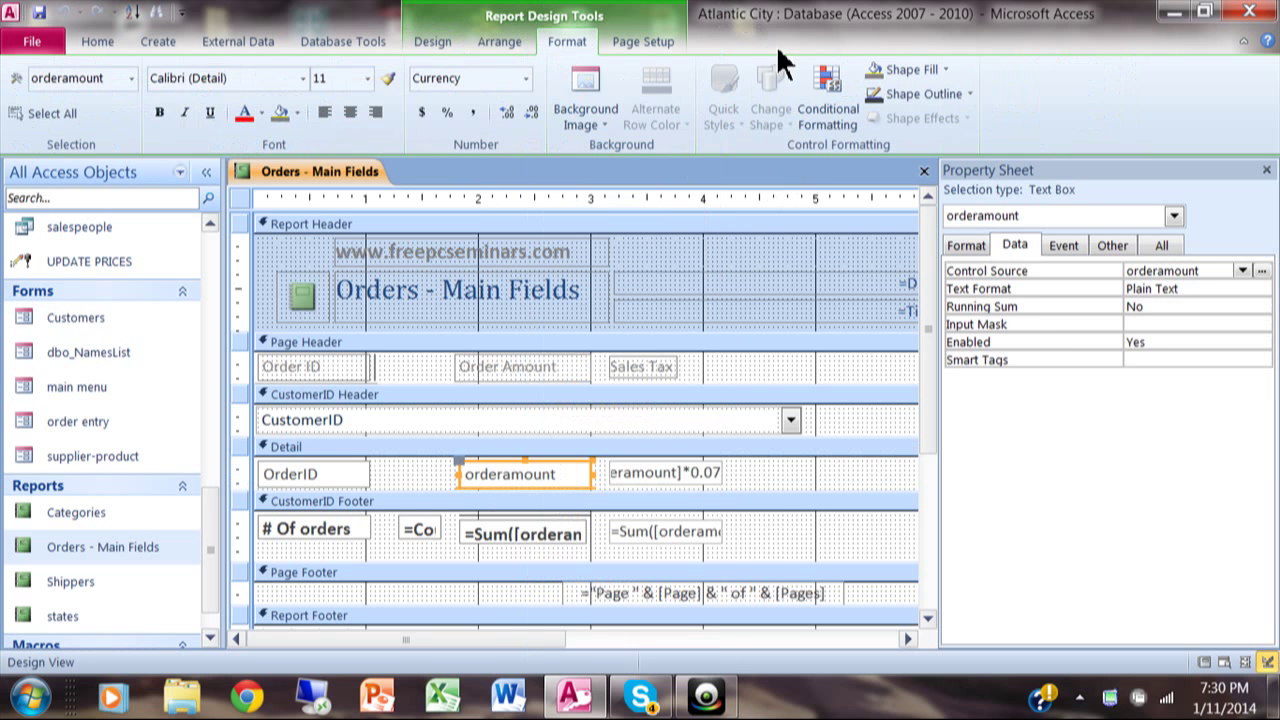
Step: Add a second orderamount rule: Field Value Is less than 400 shown in blue font
left_click(829, 115)
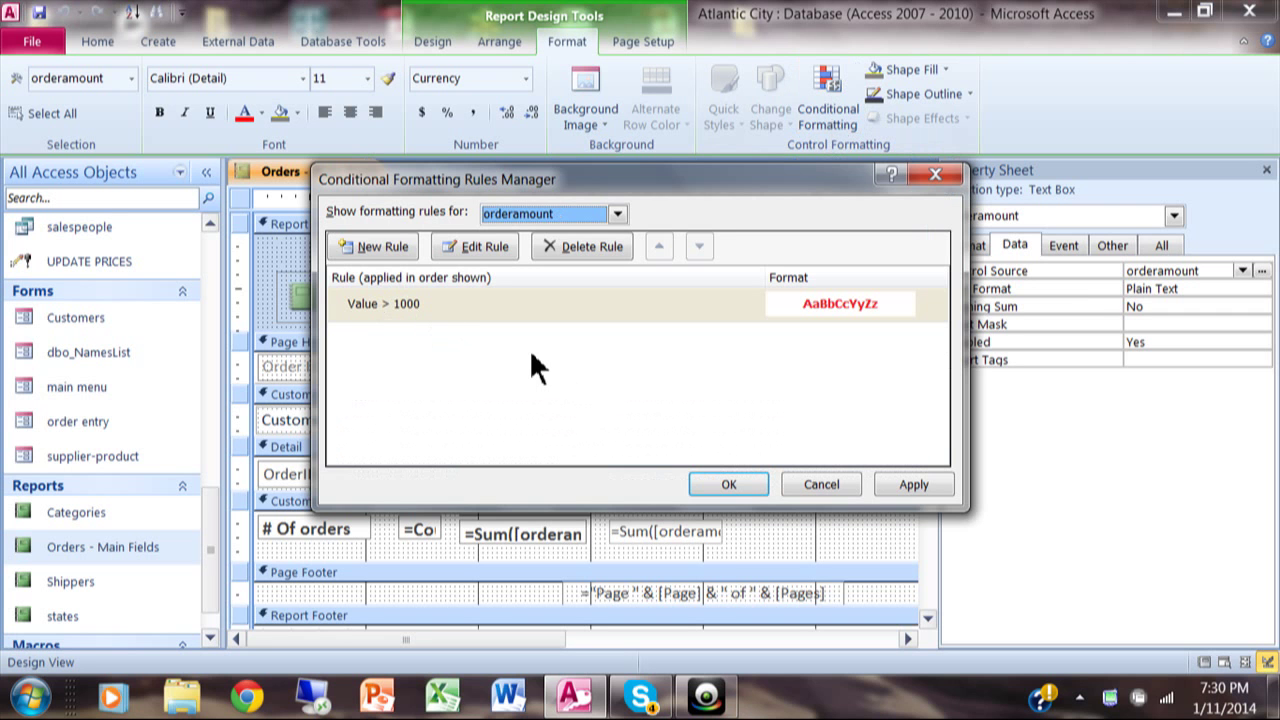
left_click(370, 246)
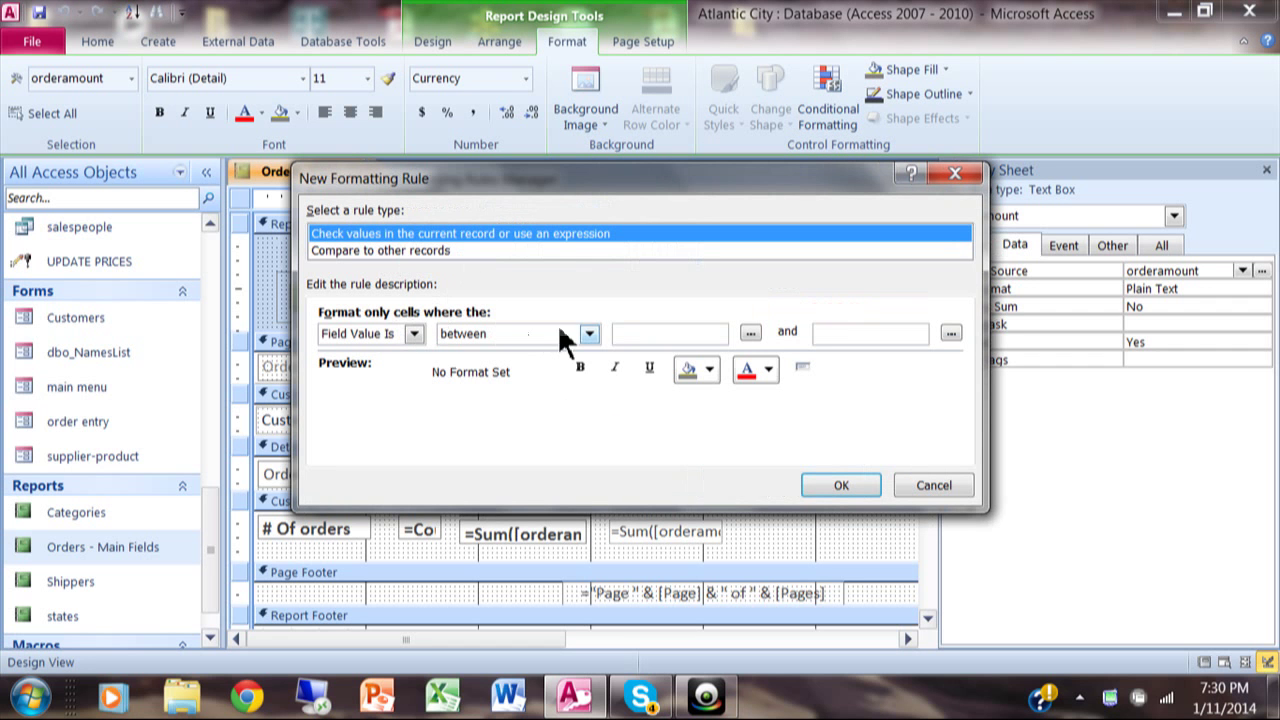
left_click(589, 334)
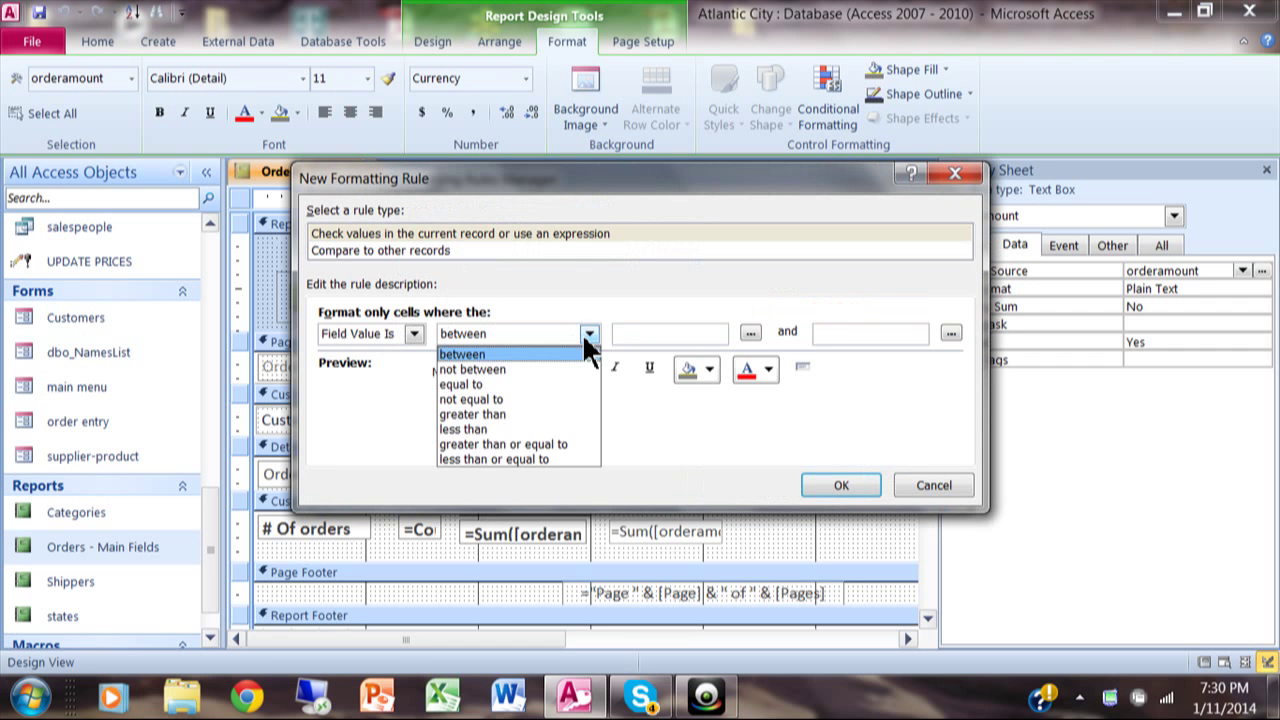
left_click(527, 433)
left_click(654, 340)
type("4000")
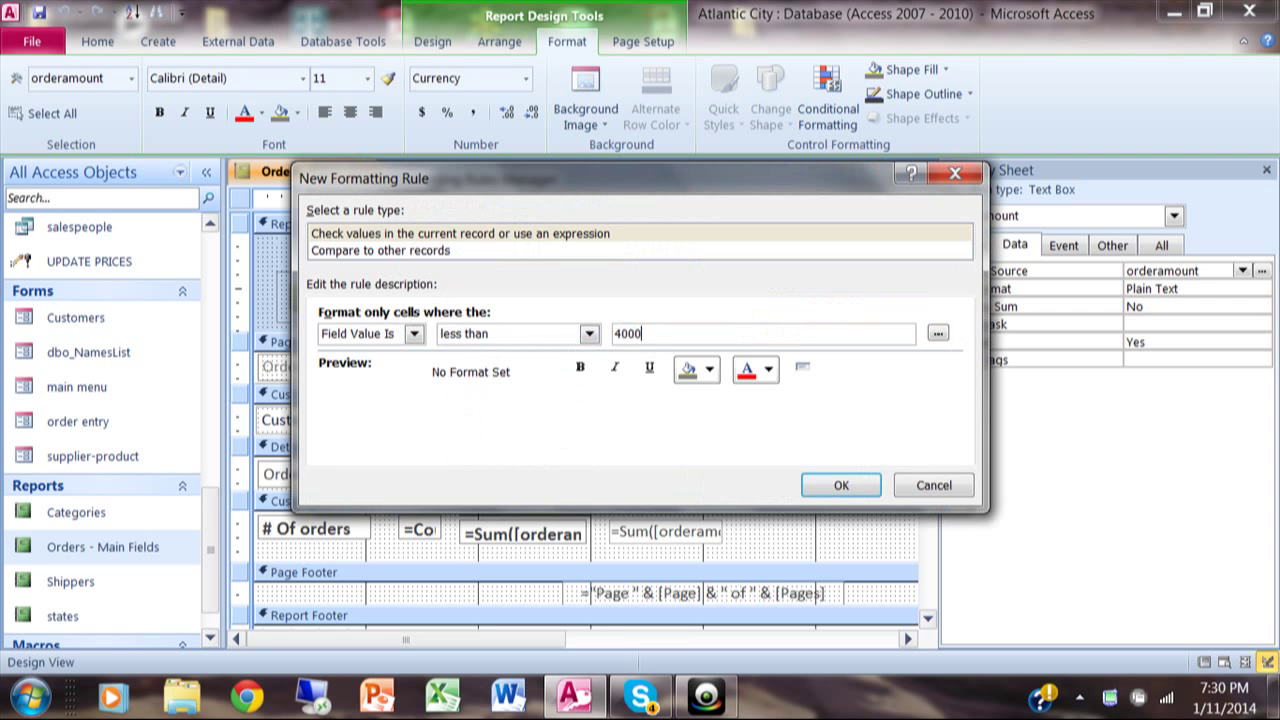
key("BackSpace")
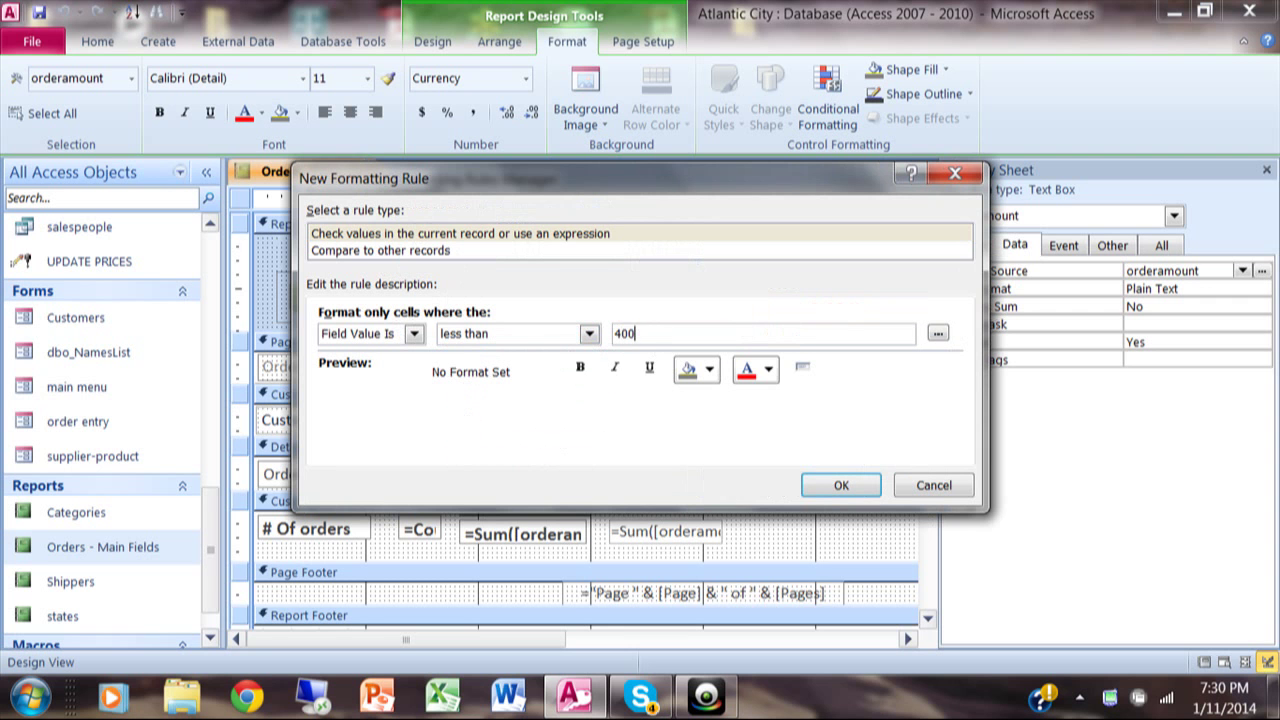
left_click(769, 369)
left_click(803, 440)
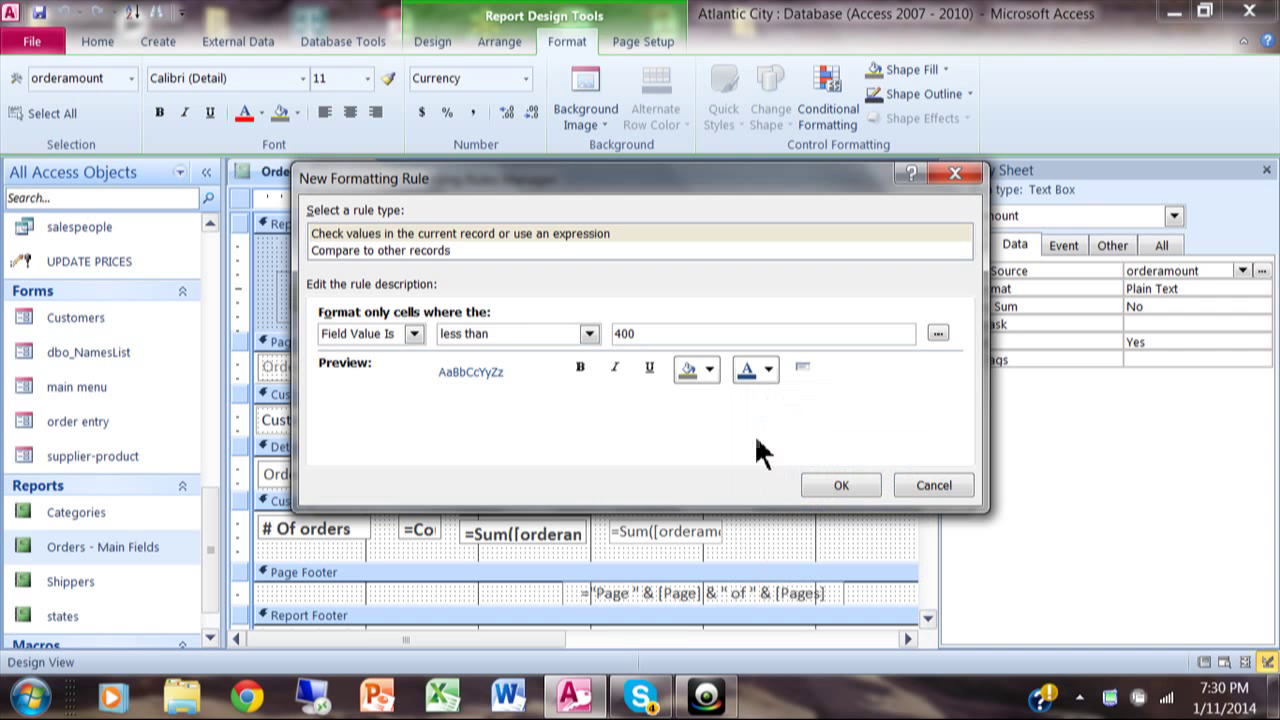
left_click(840, 490)
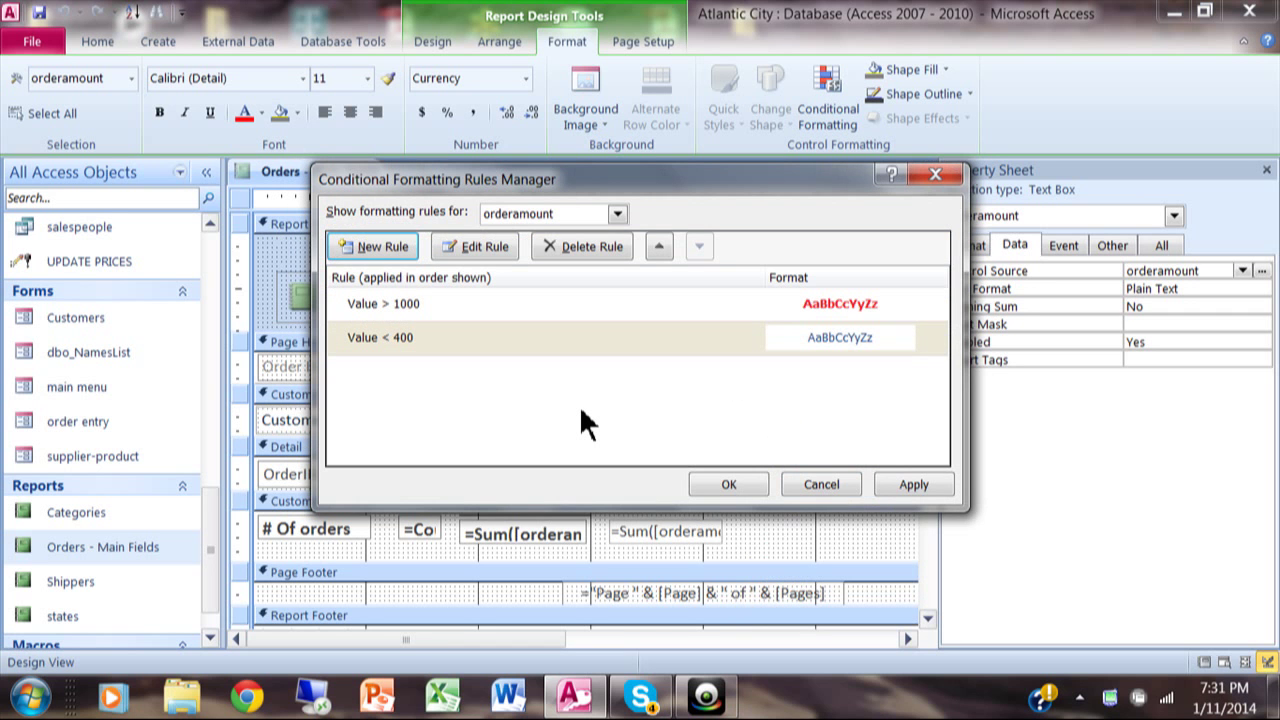
left_click(722, 482)
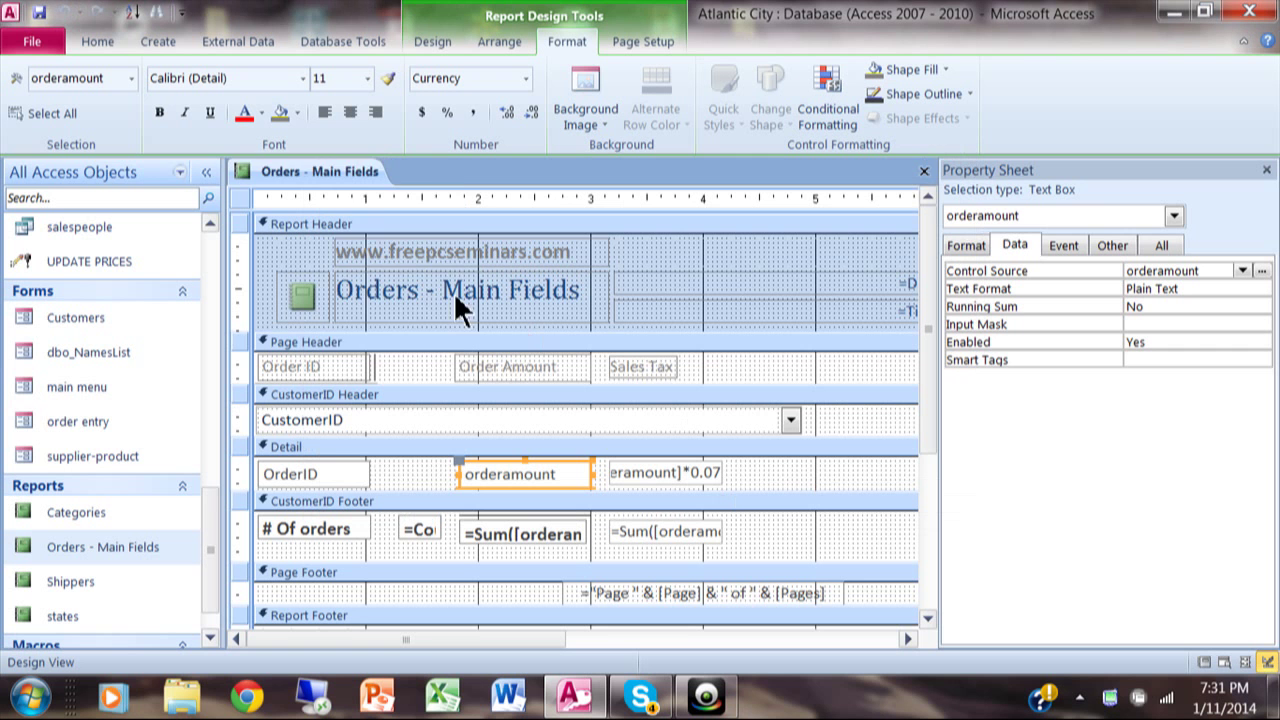
right_click(334, 178)
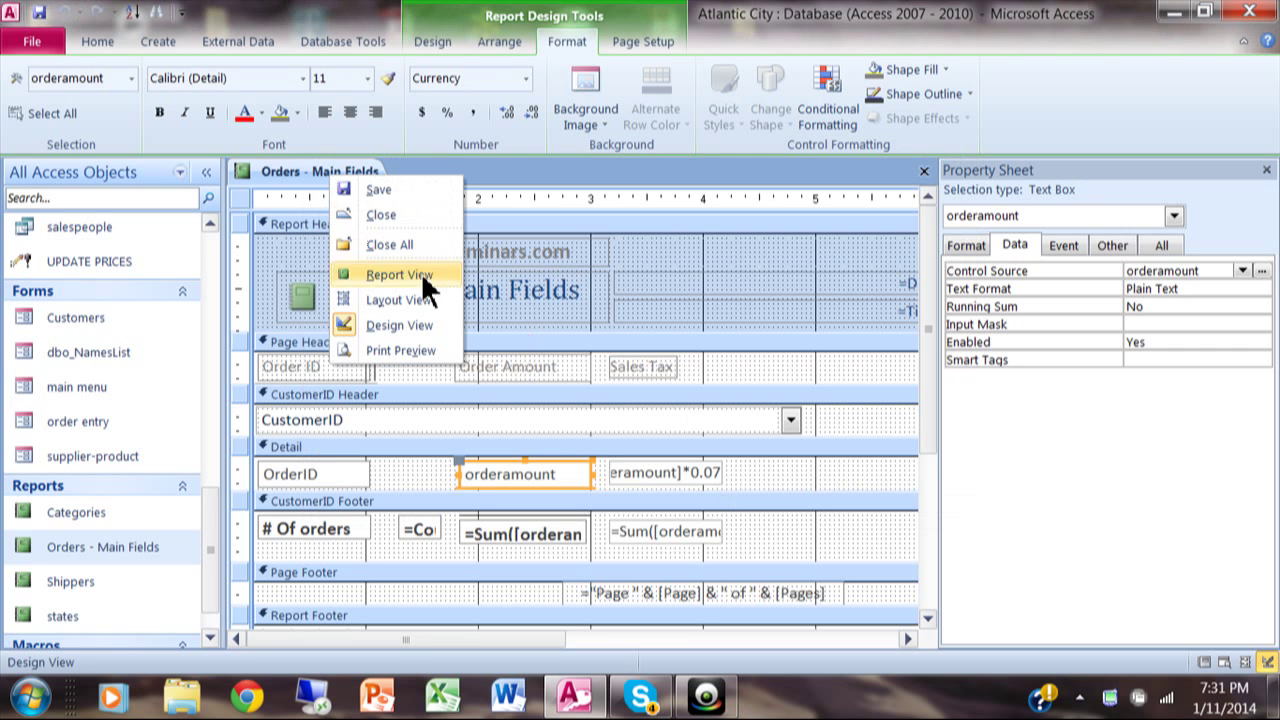
left_click(419, 350)
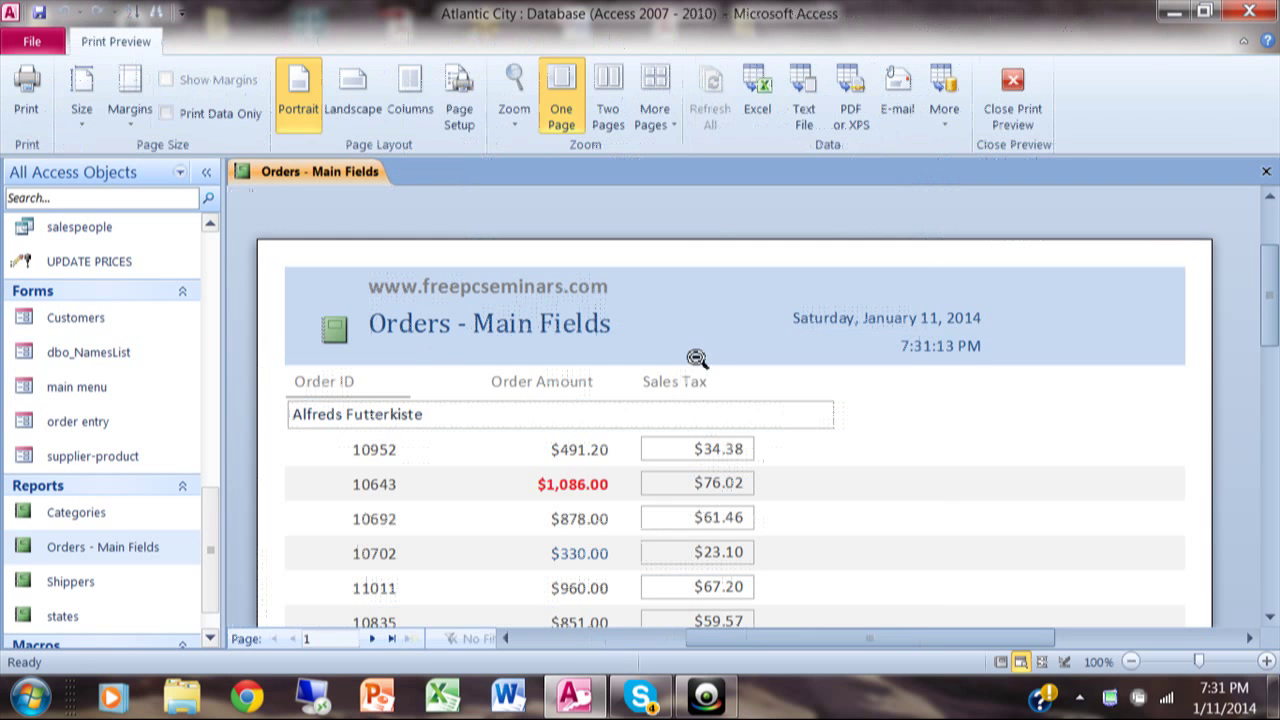
scroll(590, 405, "down", 5)
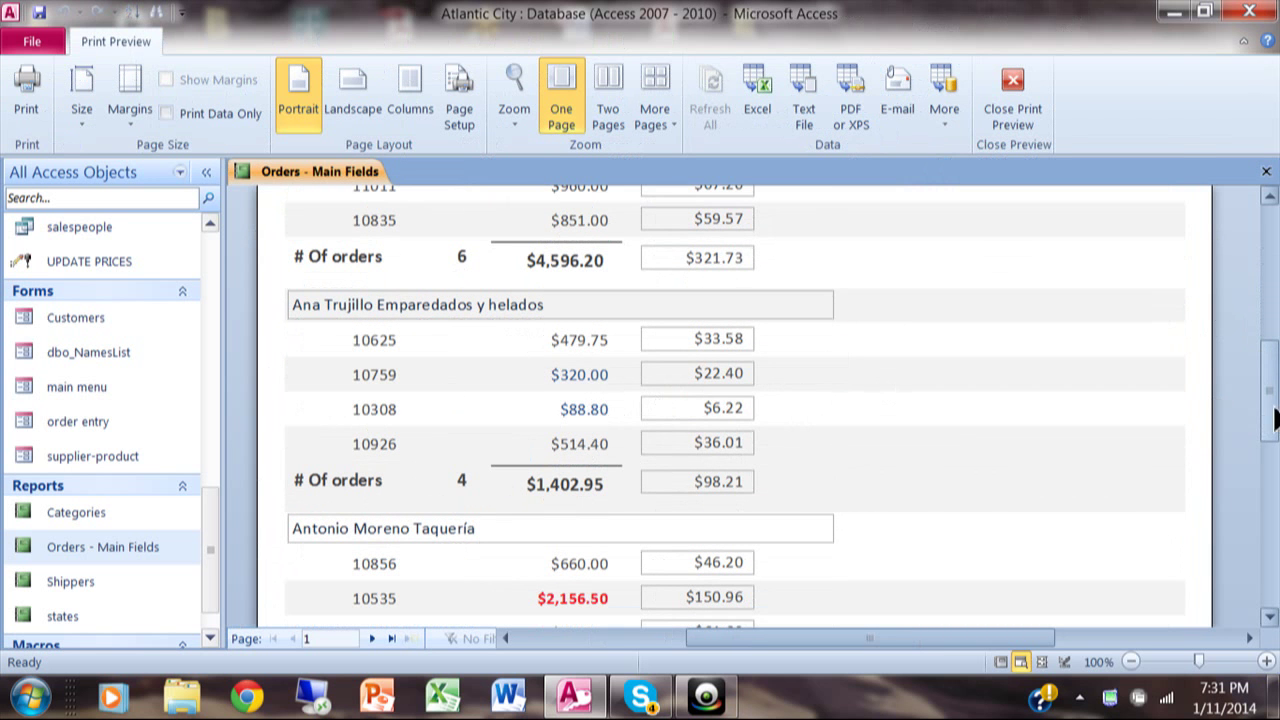
left_click_drag(1270, 420, 1270, 486)
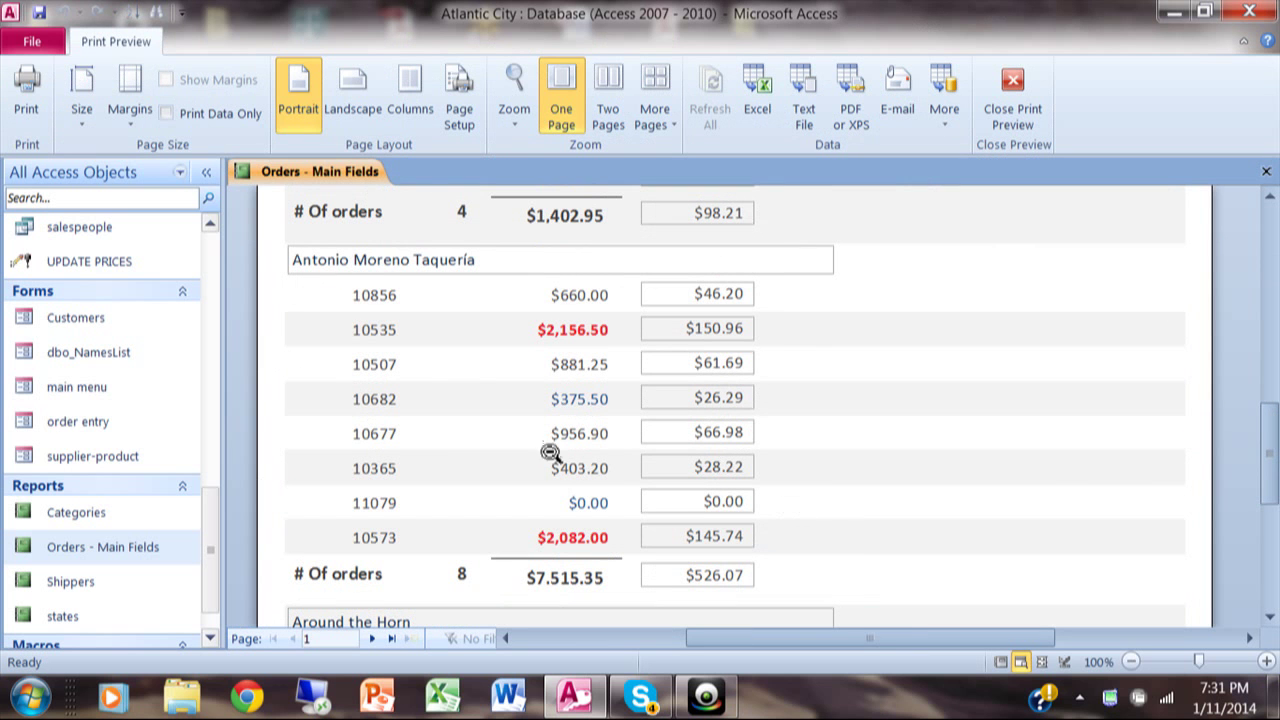
left_click_drag(1268, 475, 1266, 250)
right_click(339, 173)
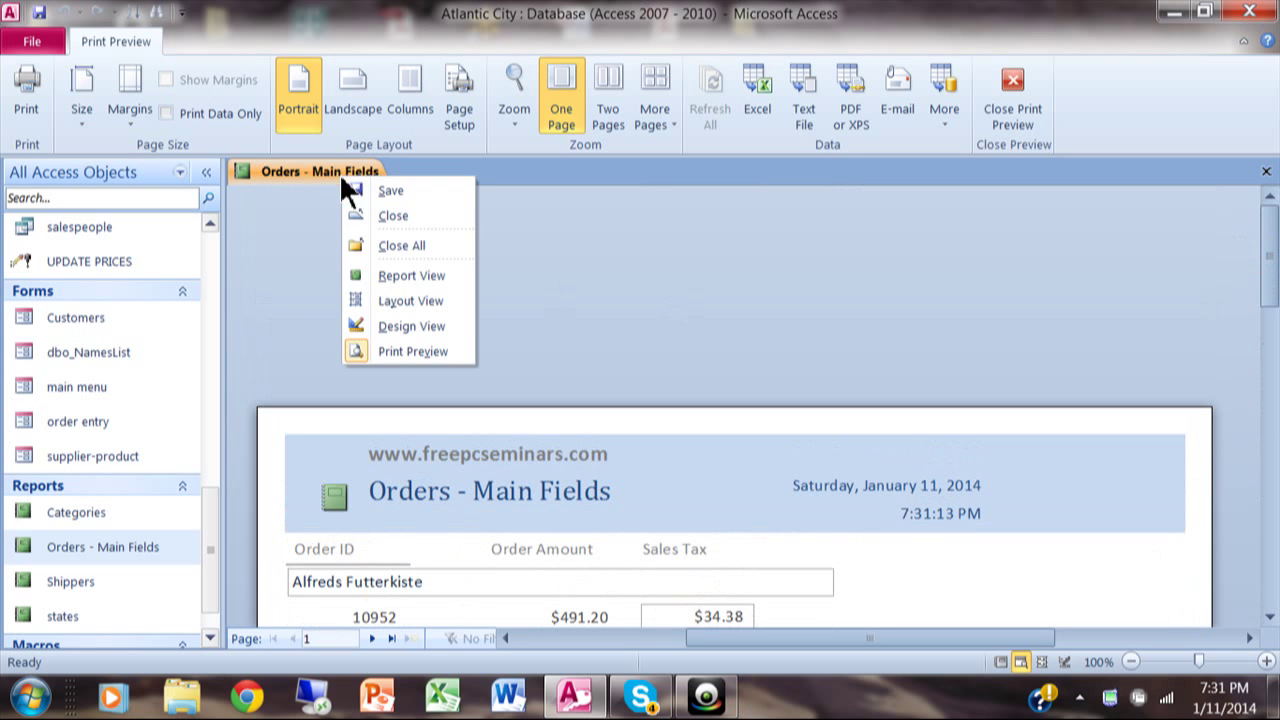
left_click(402, 327)
Step: Select the orderamount text box and open its Conditional Formatting rules
left_click(398, 478)
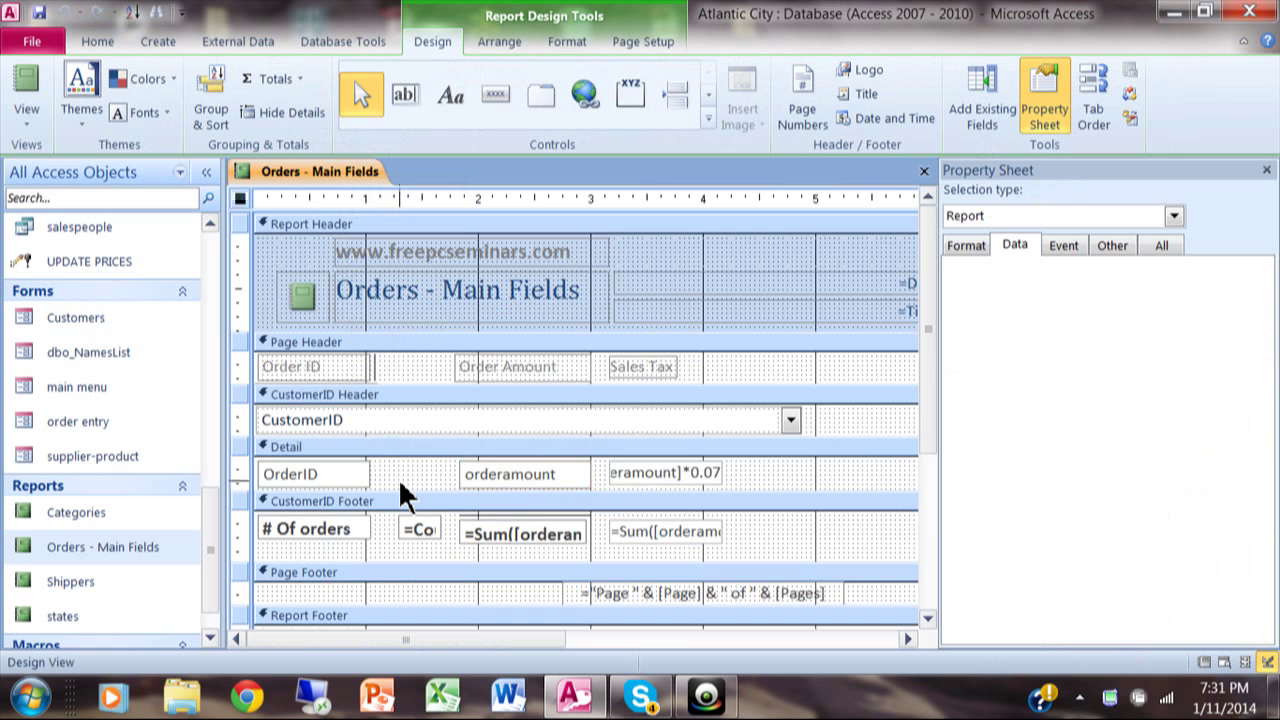
left_click(535, 480)
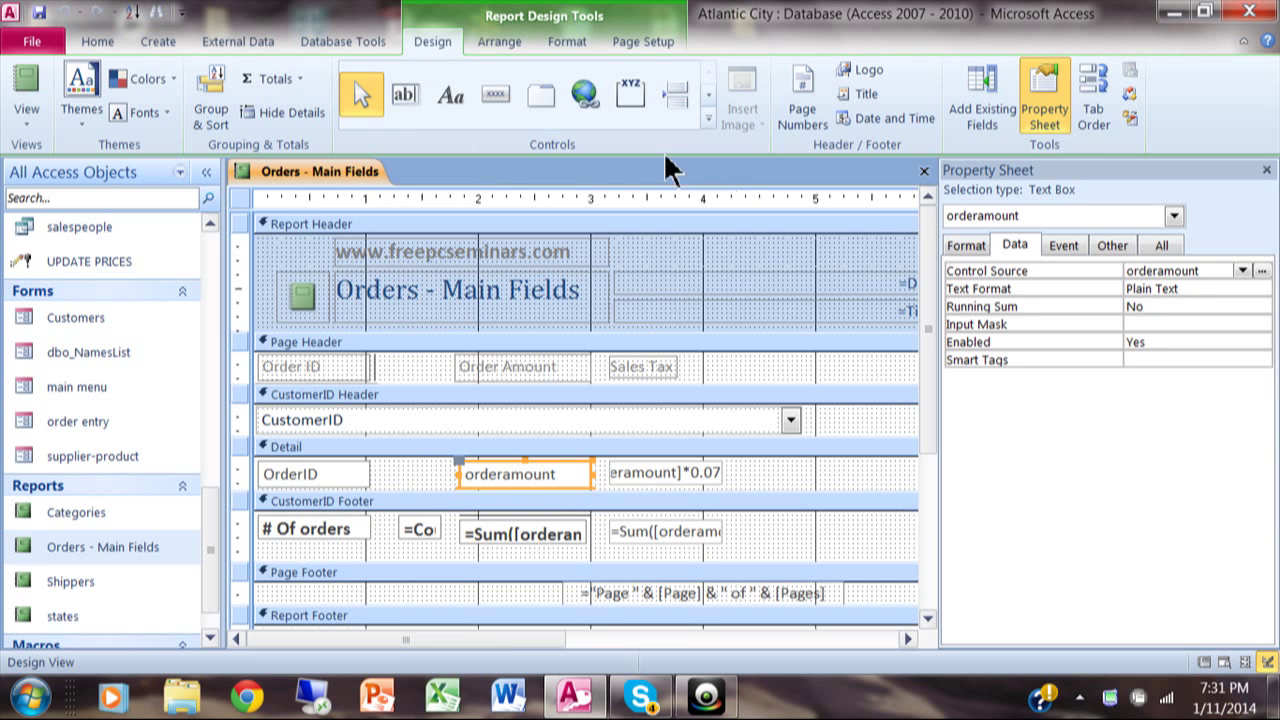
left_click(567, 42)
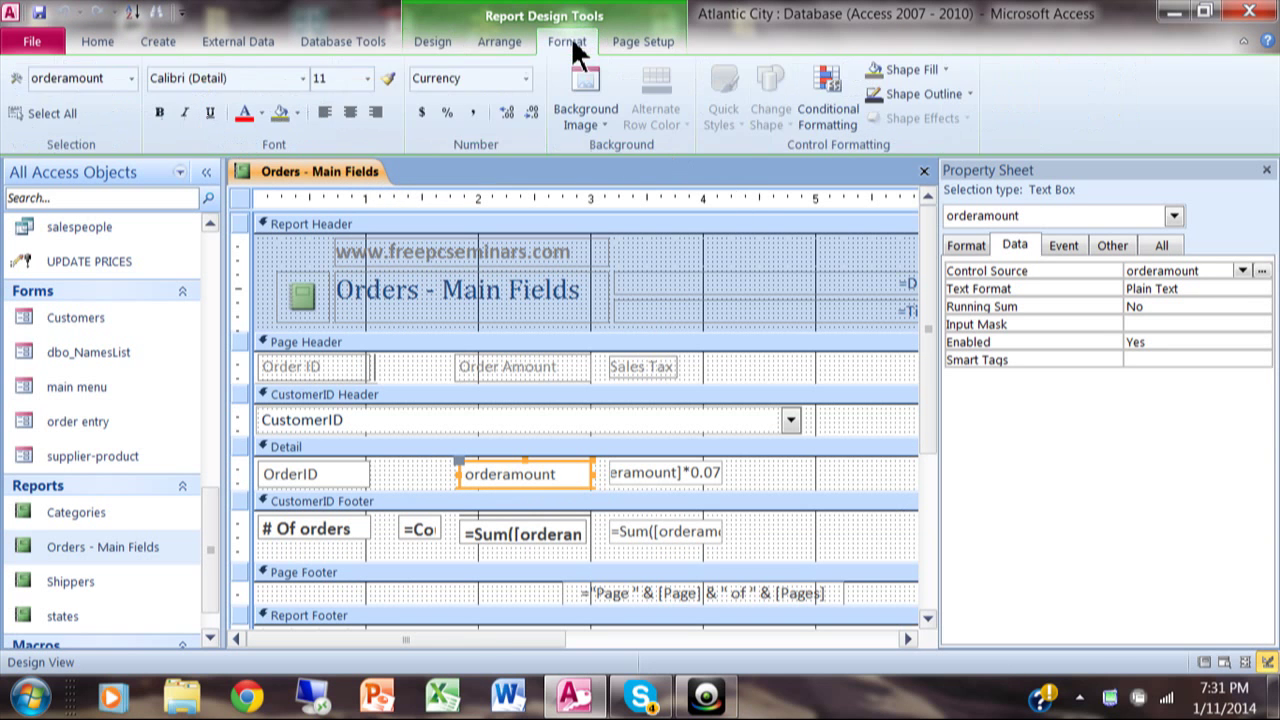
left_click(825, 96)
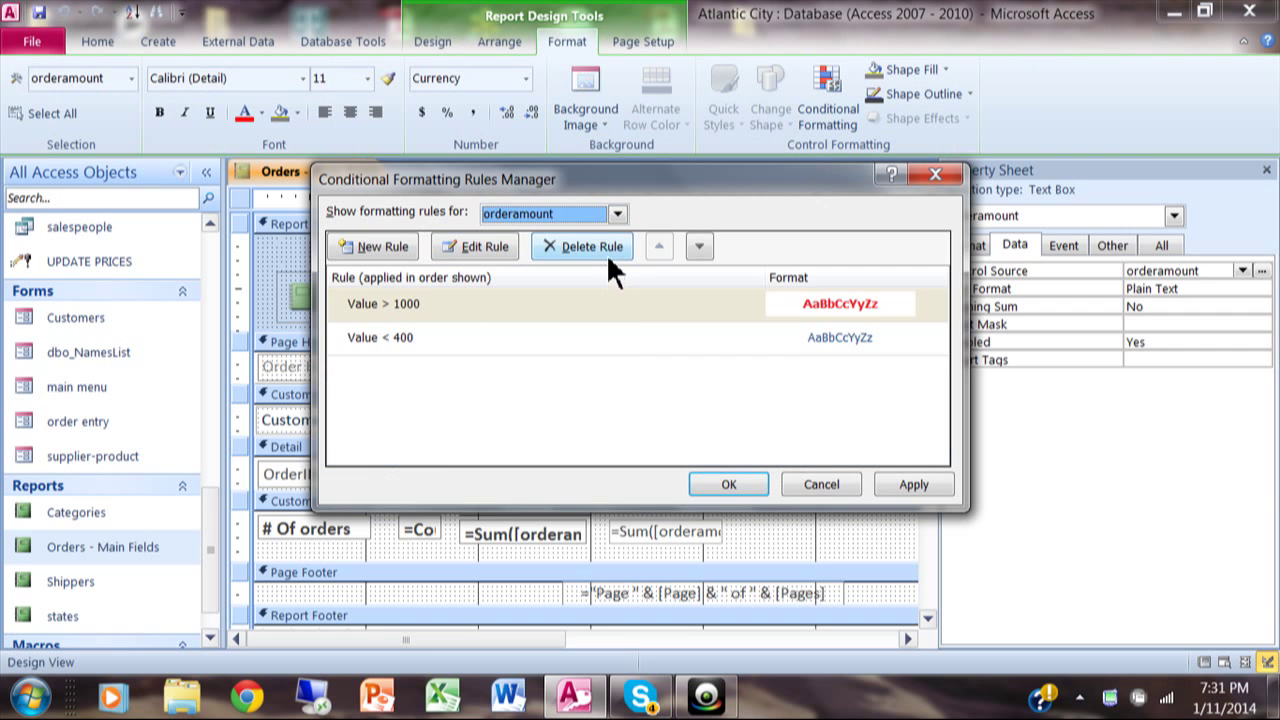
Step: Delete the Value > 1000 and Value < 400 rules
left_click(418, 304)
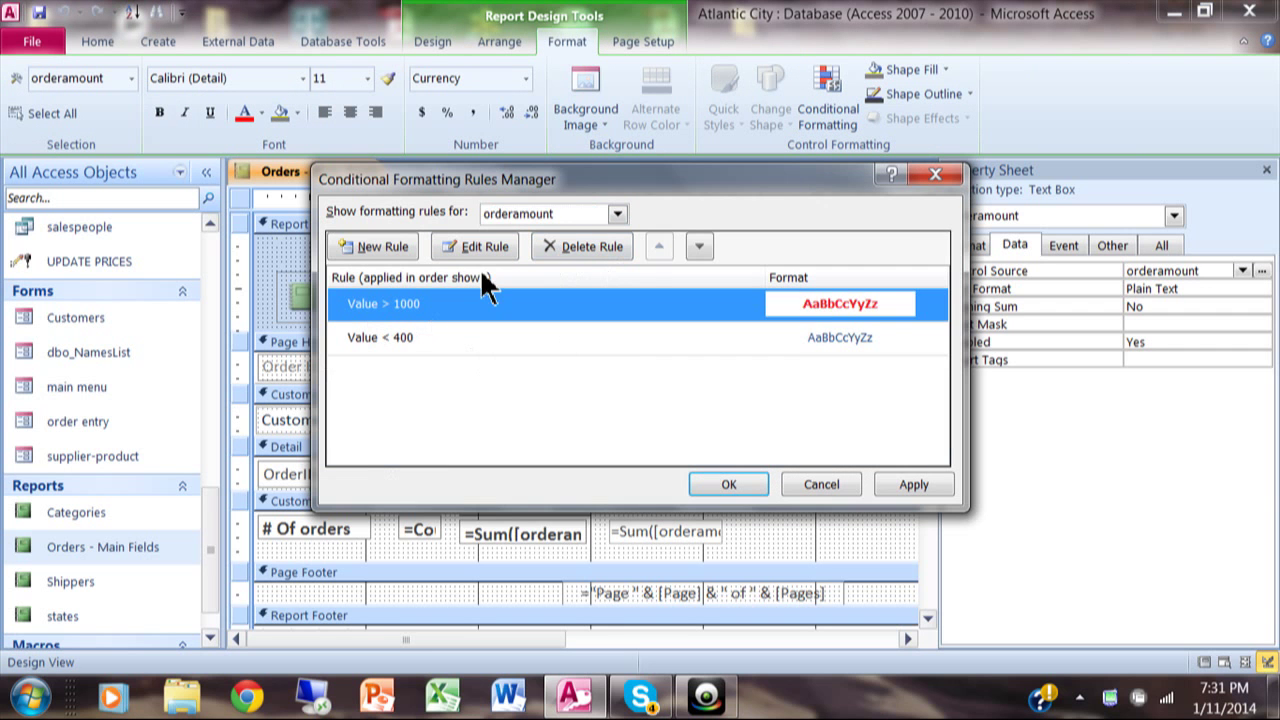
left_click(575, 252)
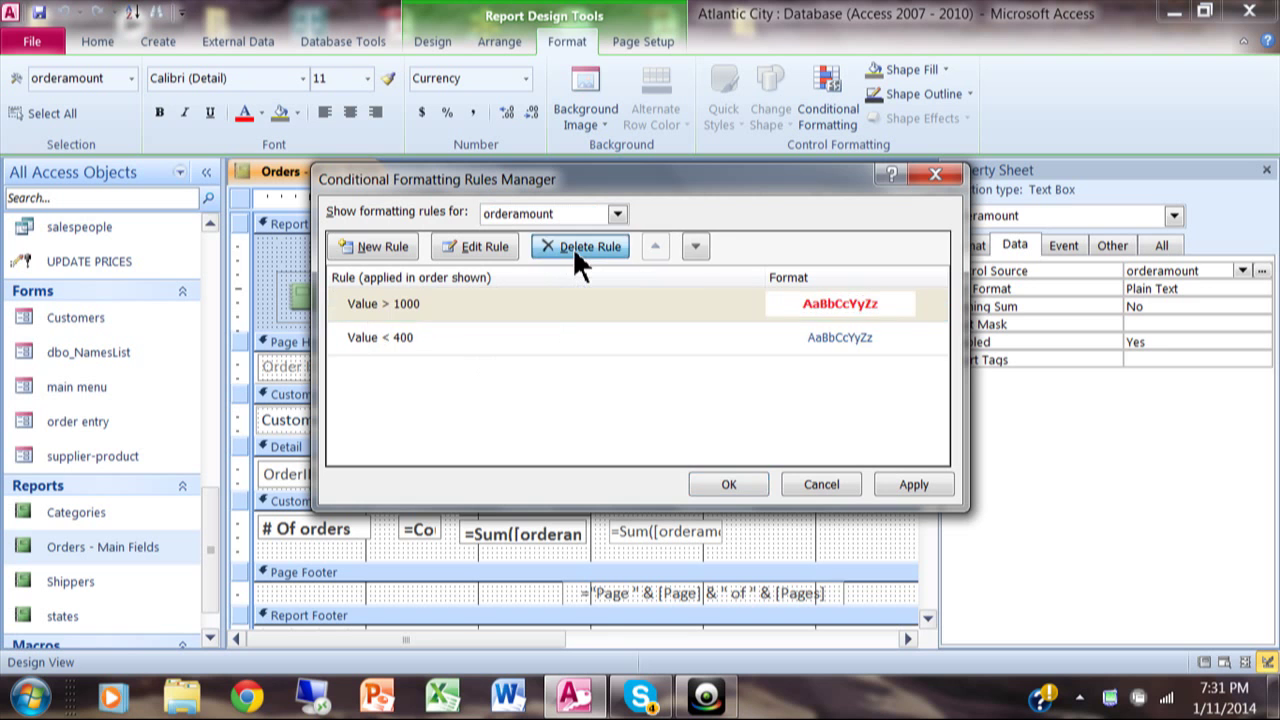
left_click(542, 300)
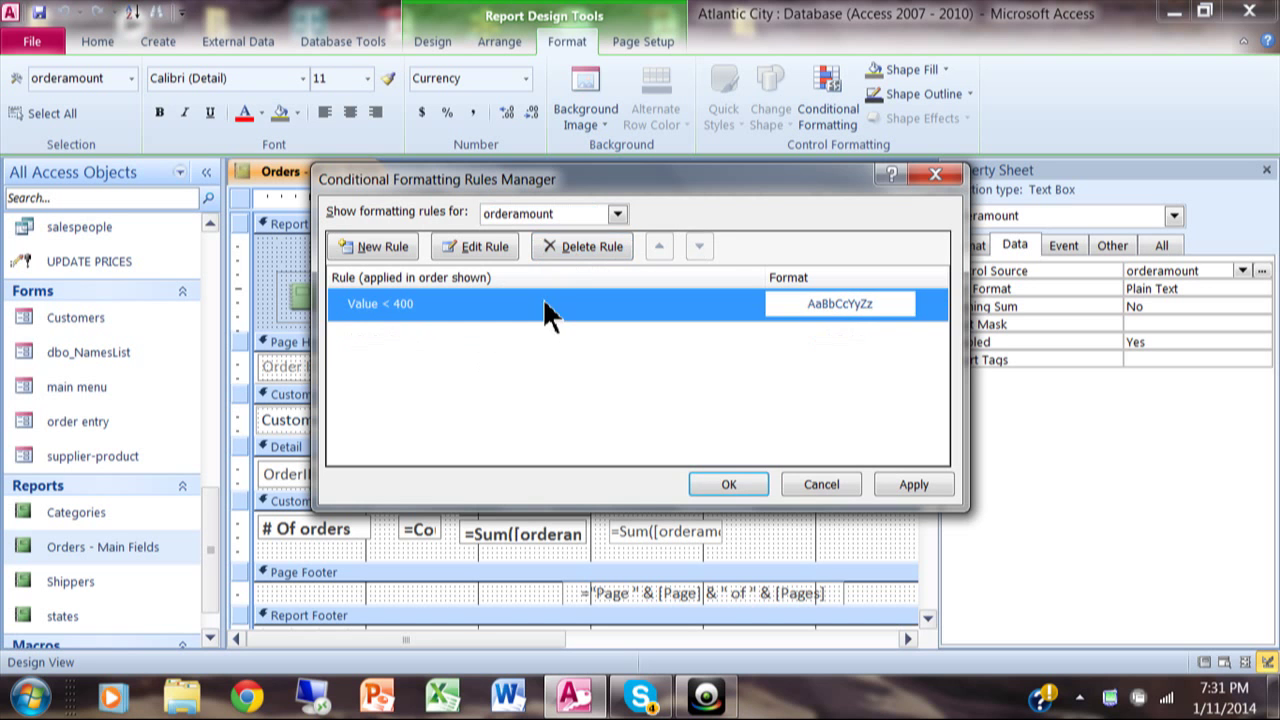
left_click(578, 246)
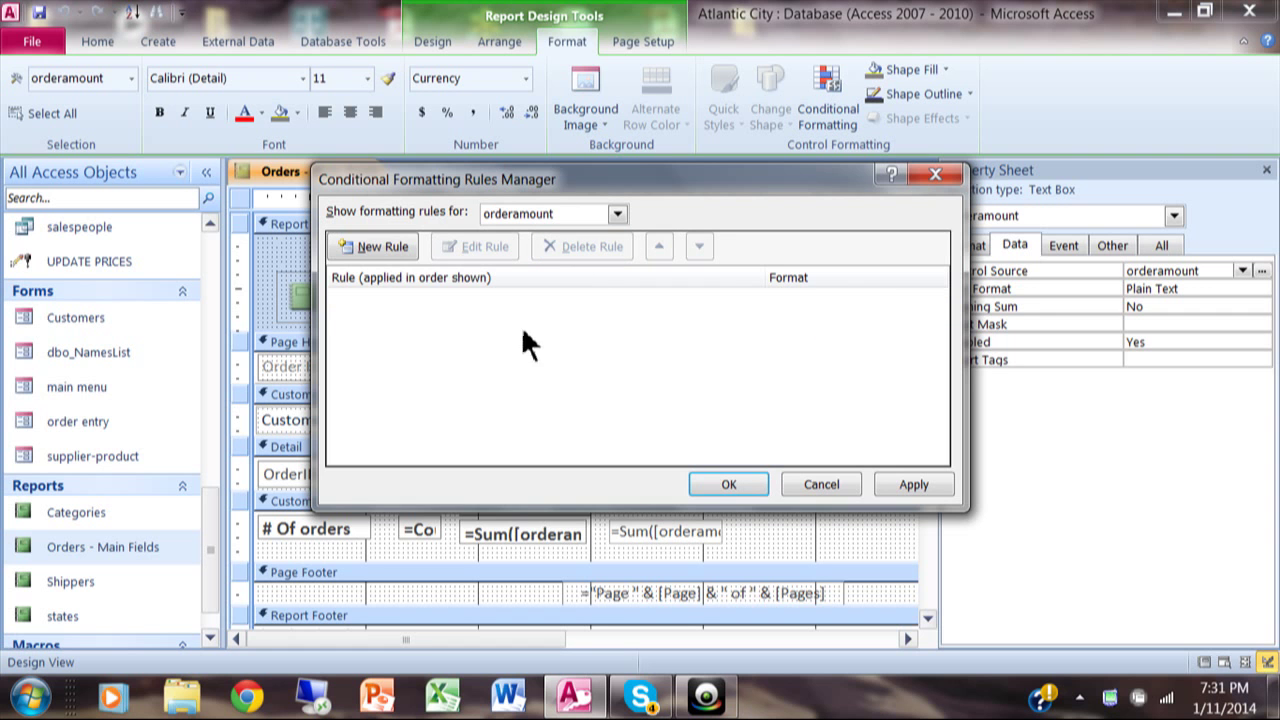
Step: Create a Compare to other records data bar rule for orderamount in dark blue and apply it
left_click(393, 245)
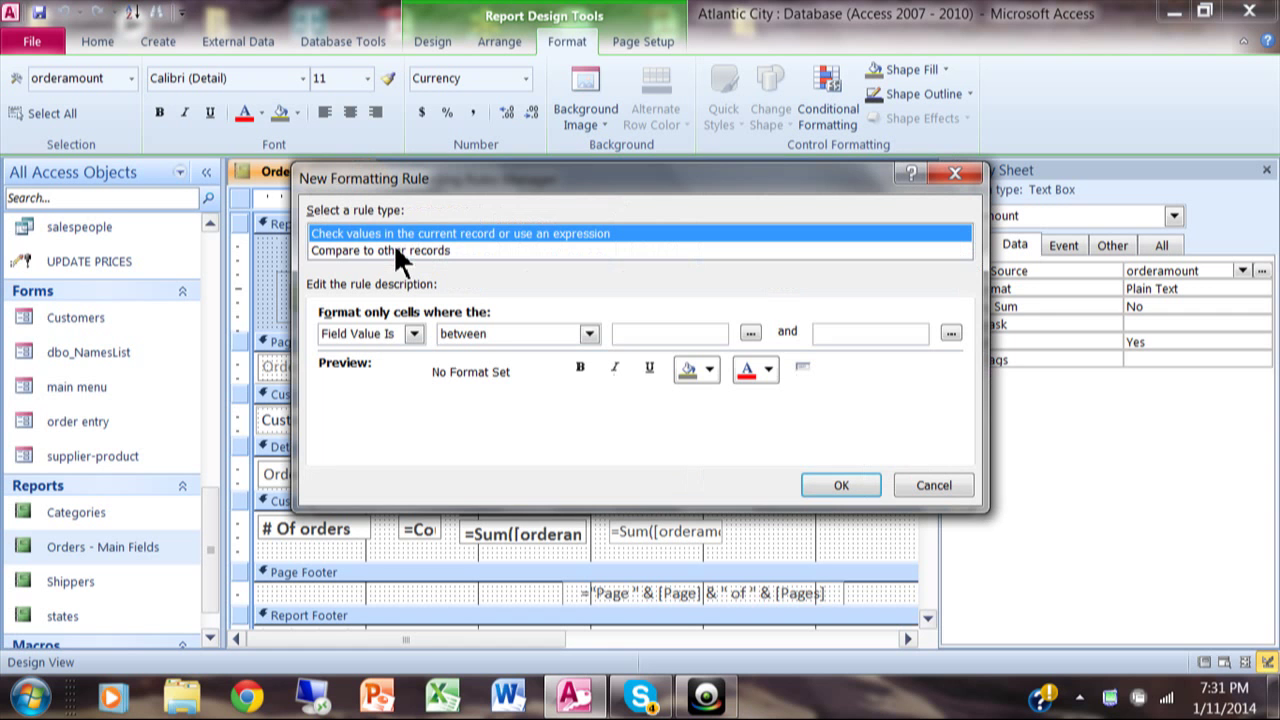
left_click(339, 250)
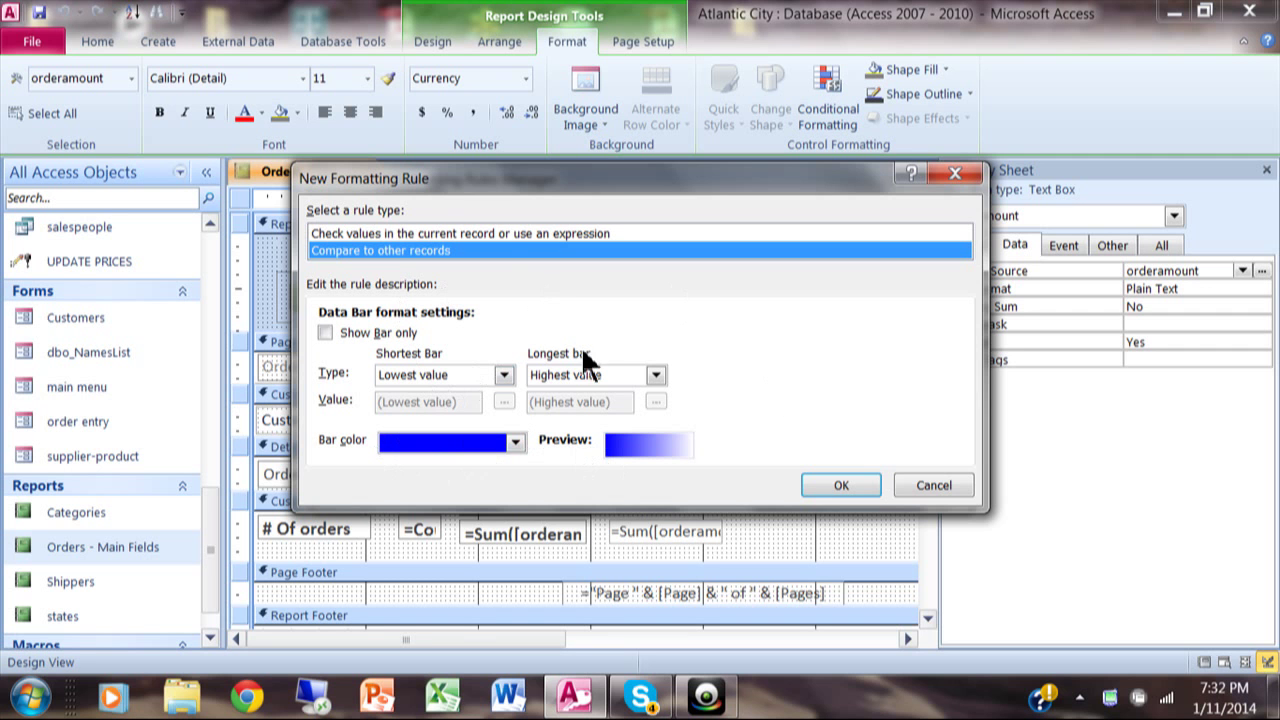
left_click(515, 443)
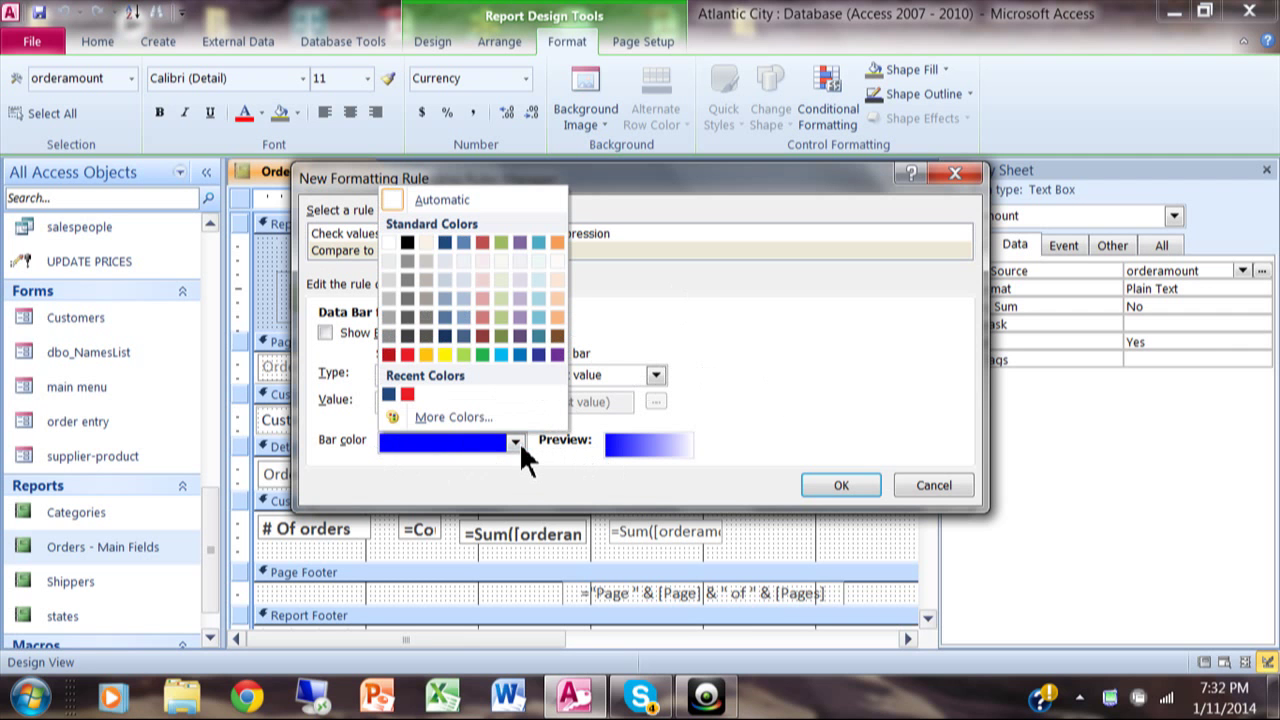
left_click(519, 441)
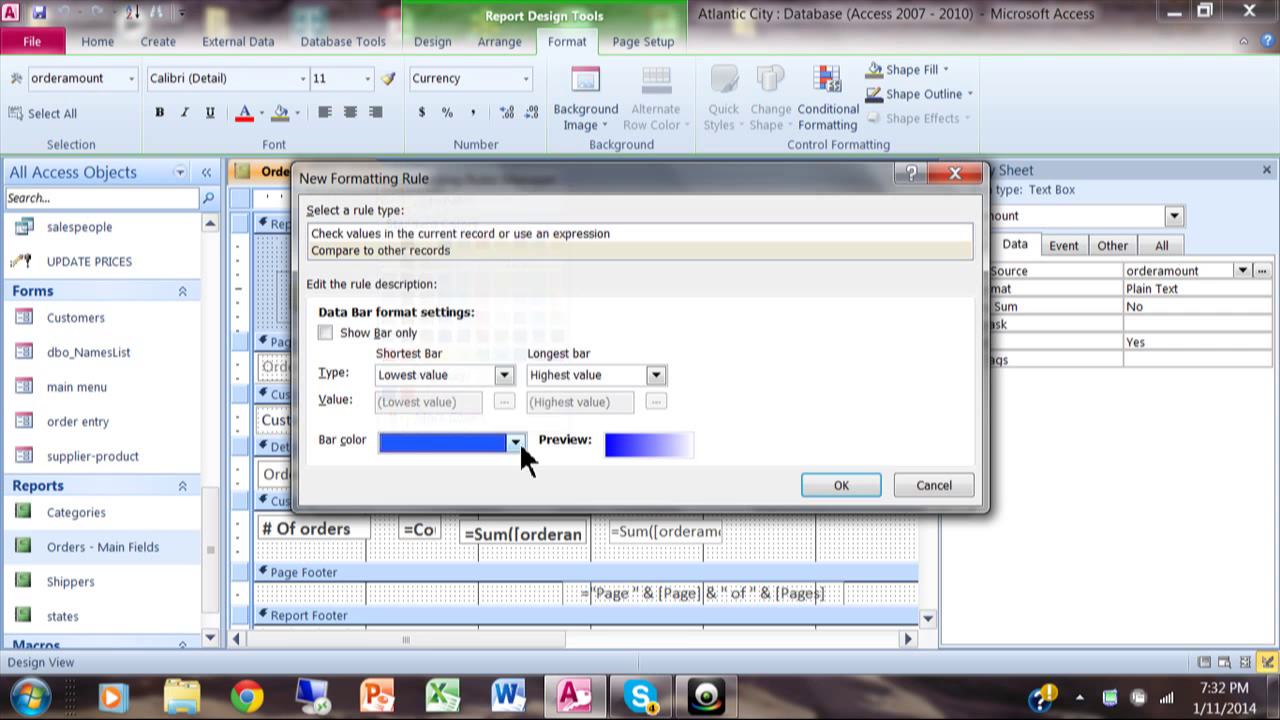
left_click(519, 441)
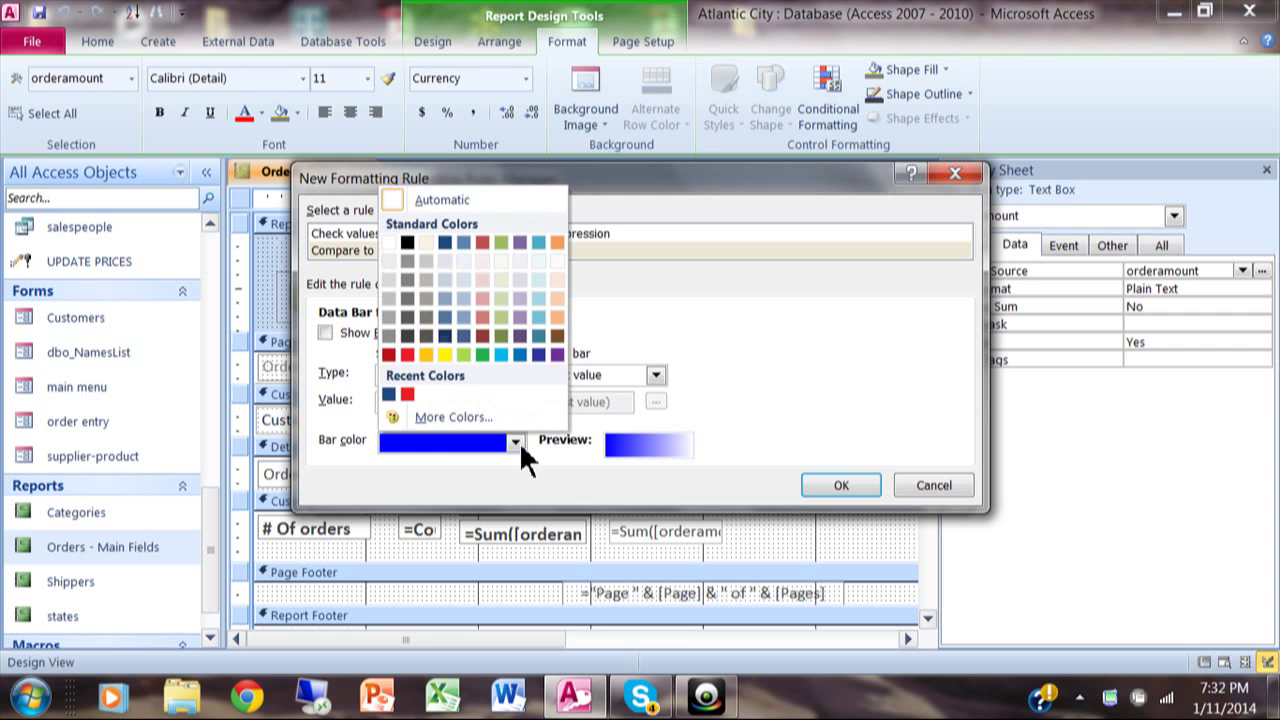
left_click(539, 353)
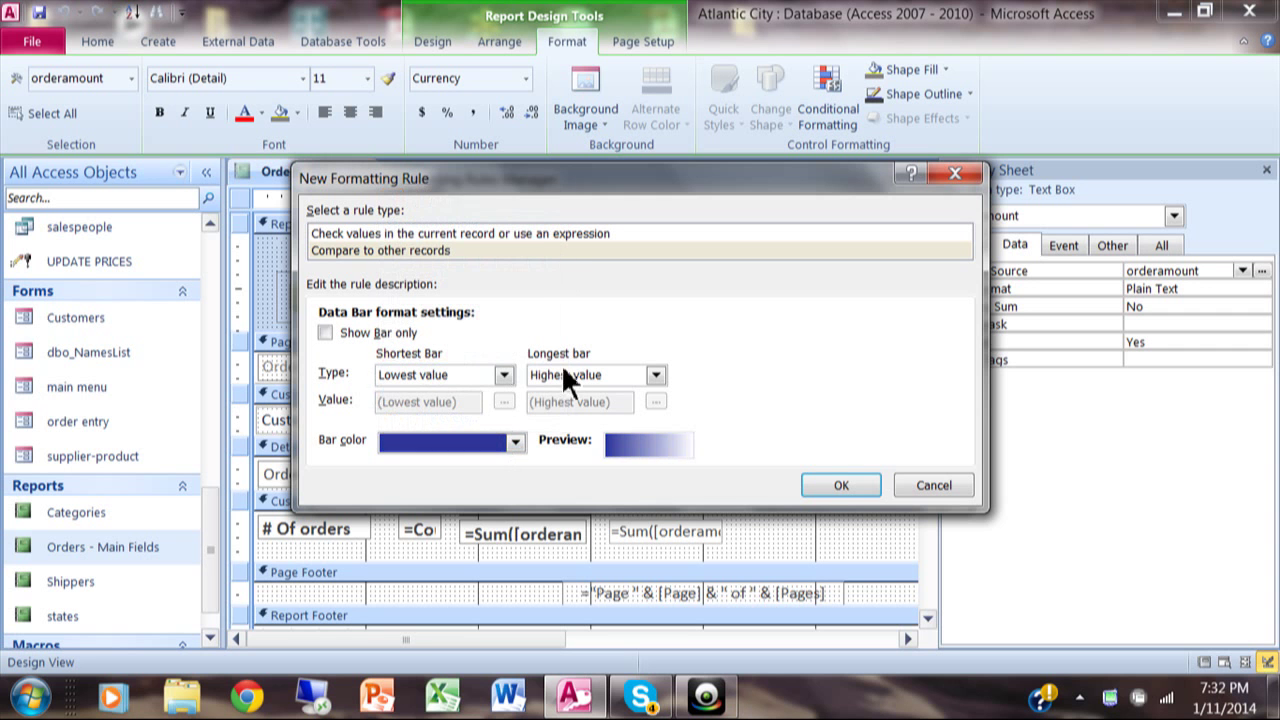
left_click(840, 487)
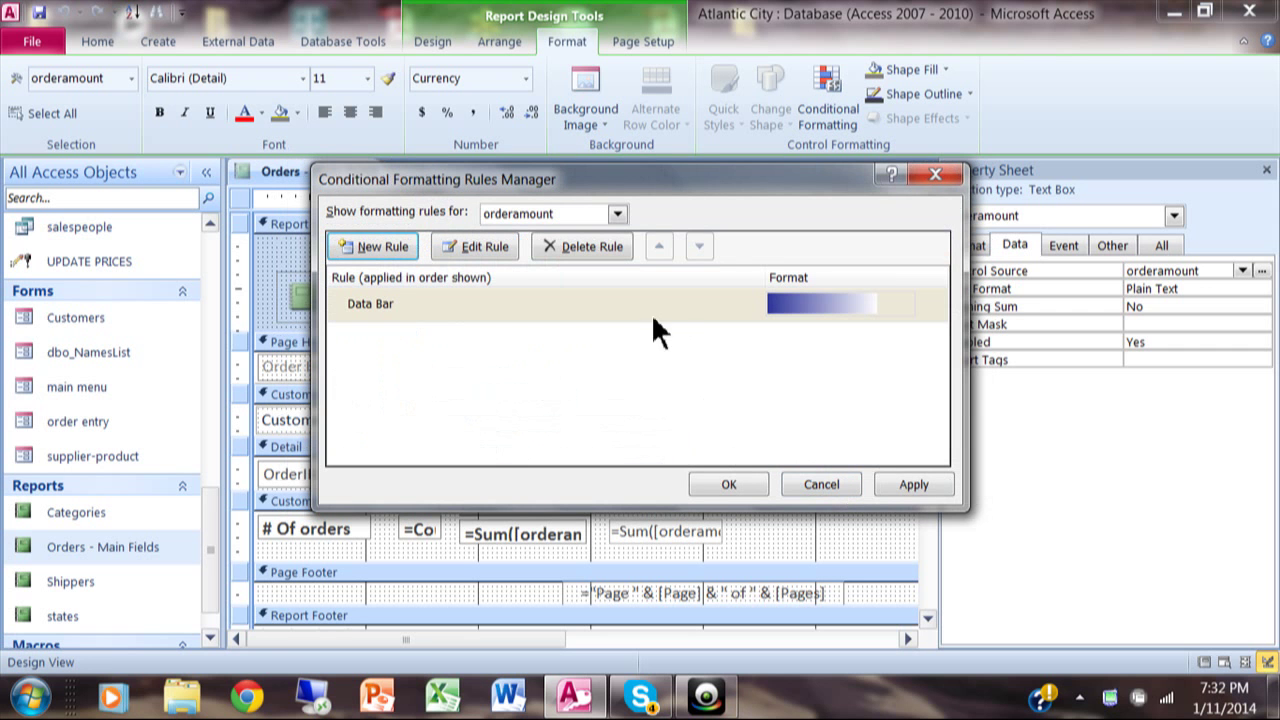
left_click(726, 487)
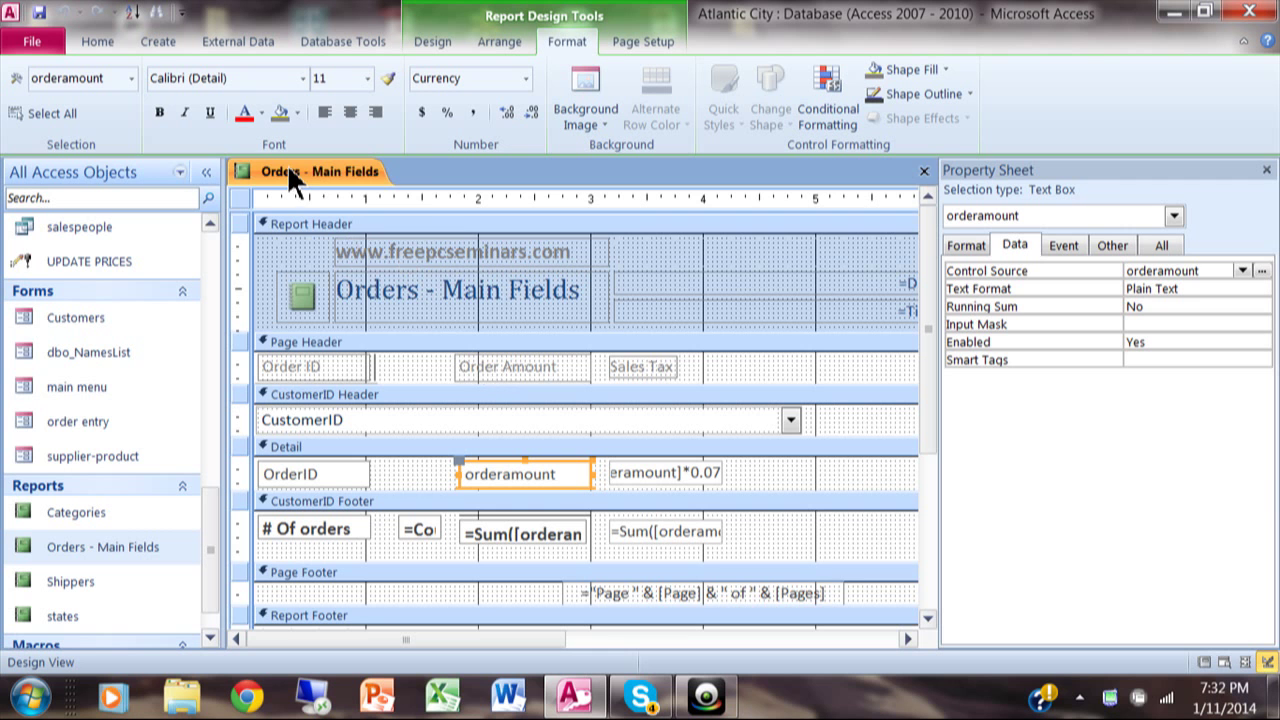
Step: Preview the report and scroll page 1 to see dark blue data bars beside each order amount
right_click(287, 170)
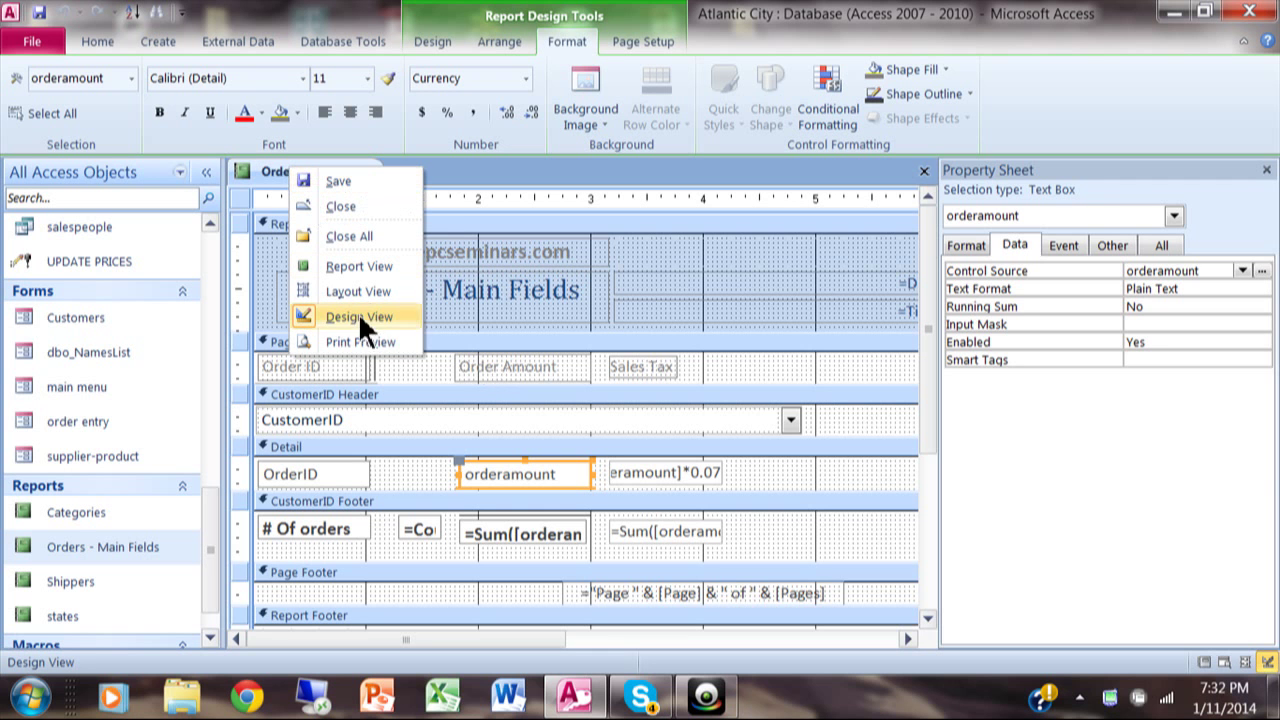
left_click(360, 341)
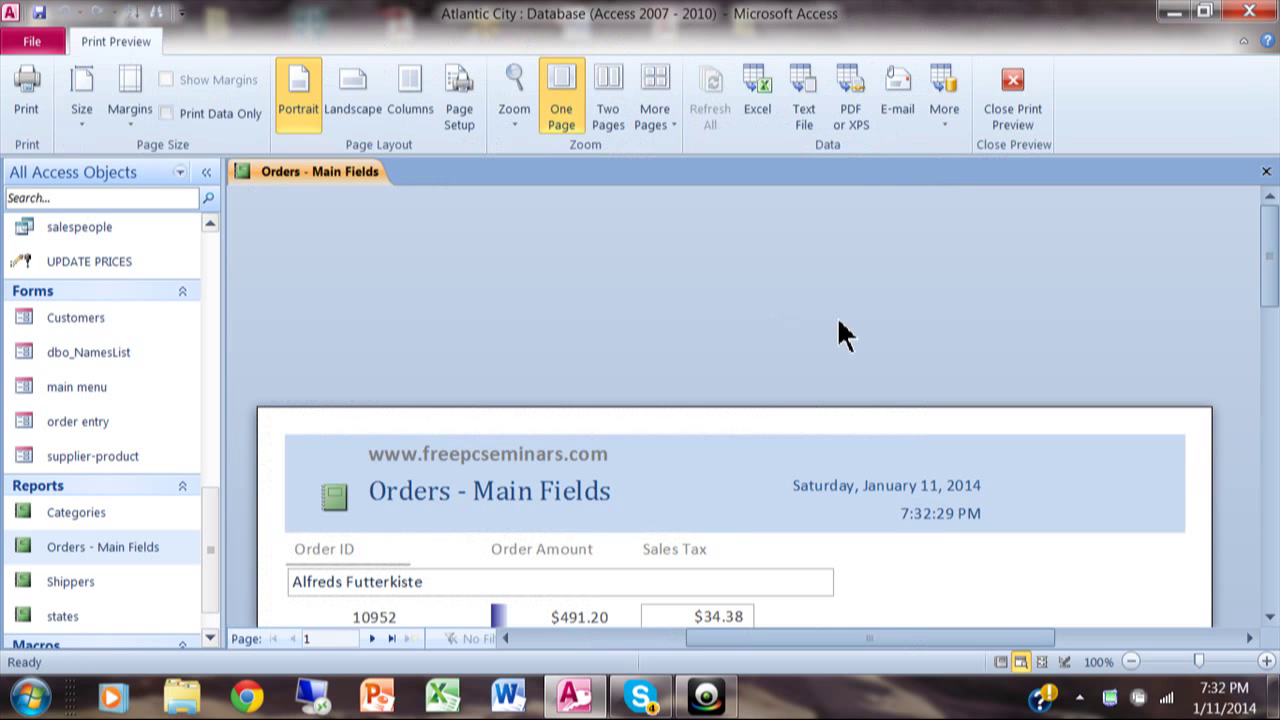
left_click_drag(1272, 228, 1270, 312)
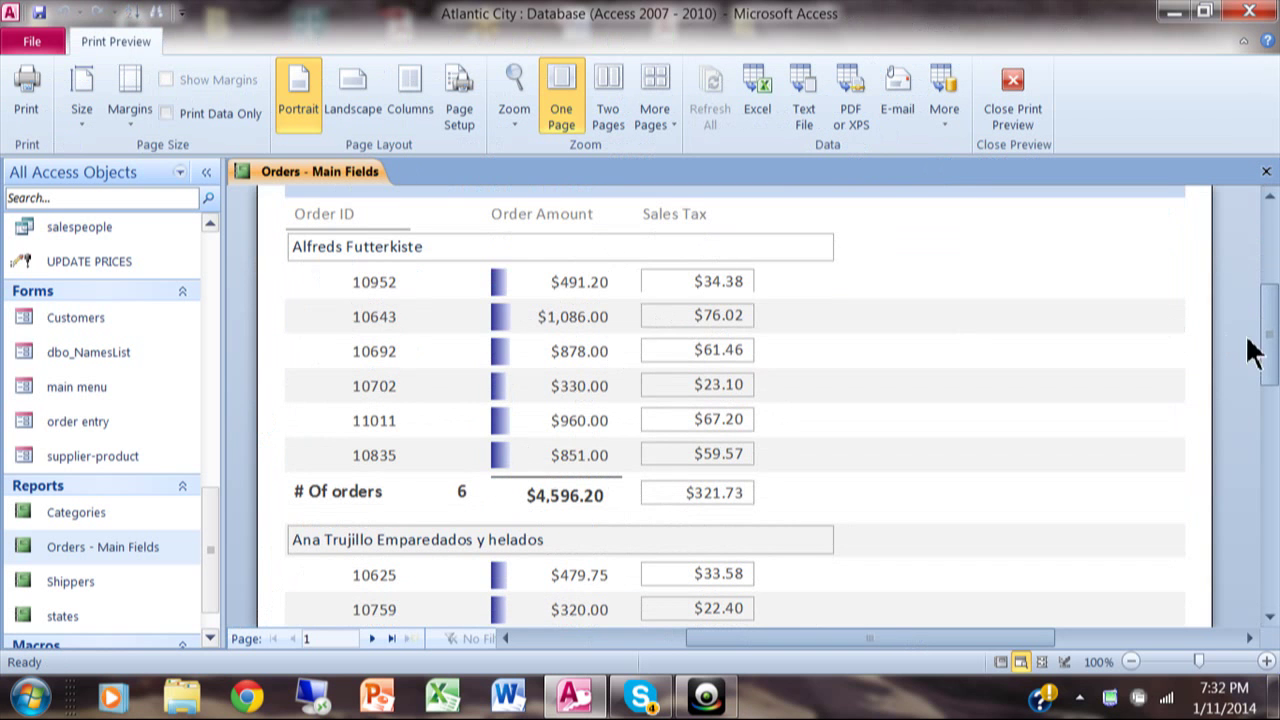
left_click_drag(1268, 340, 1268, 490)
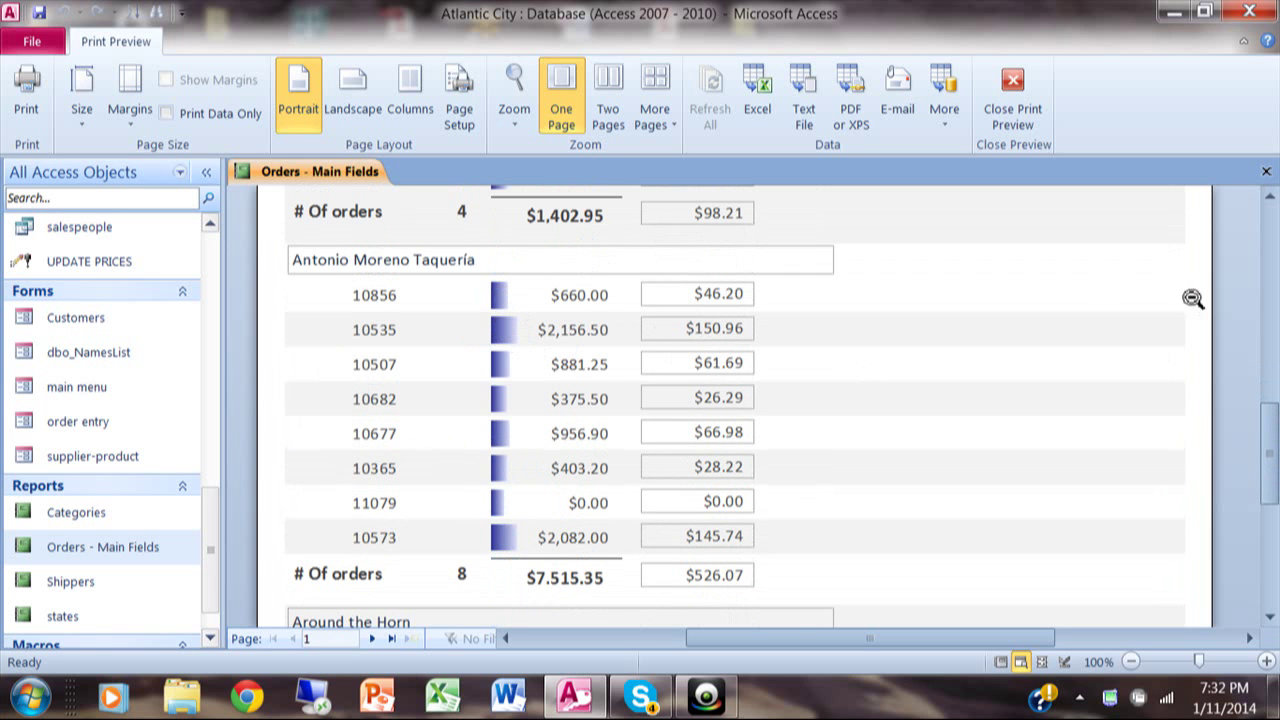
left_click_drag(1264, 486, 743, 429)
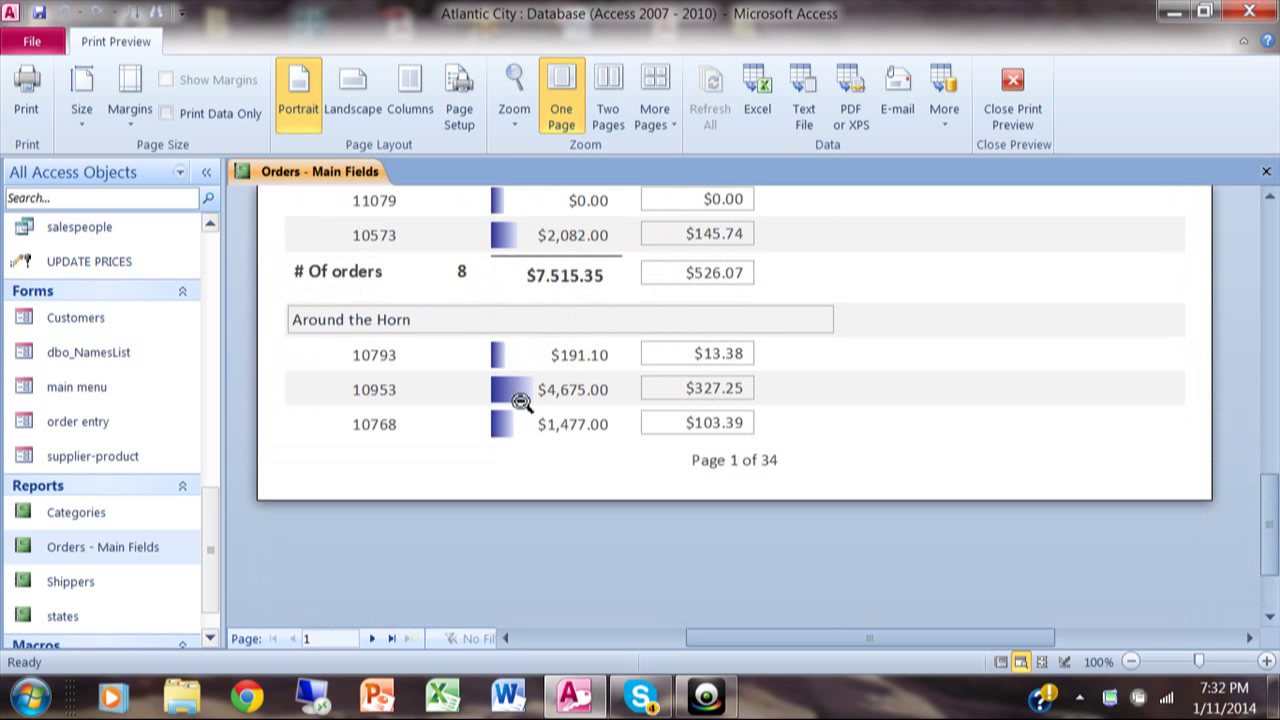
Step: Move to page 2 of the preview and scroll through its data bars
left_click(374, 638)
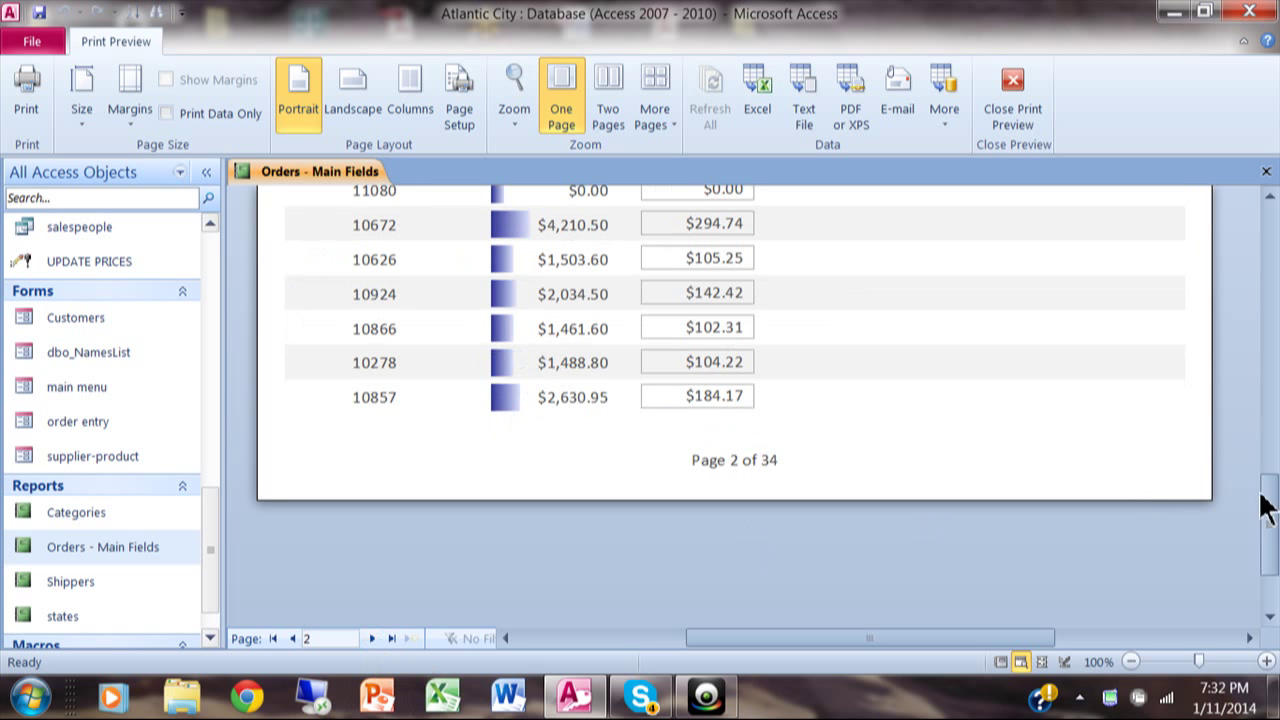
left_click_drag(1268, 512, 1268, 462)
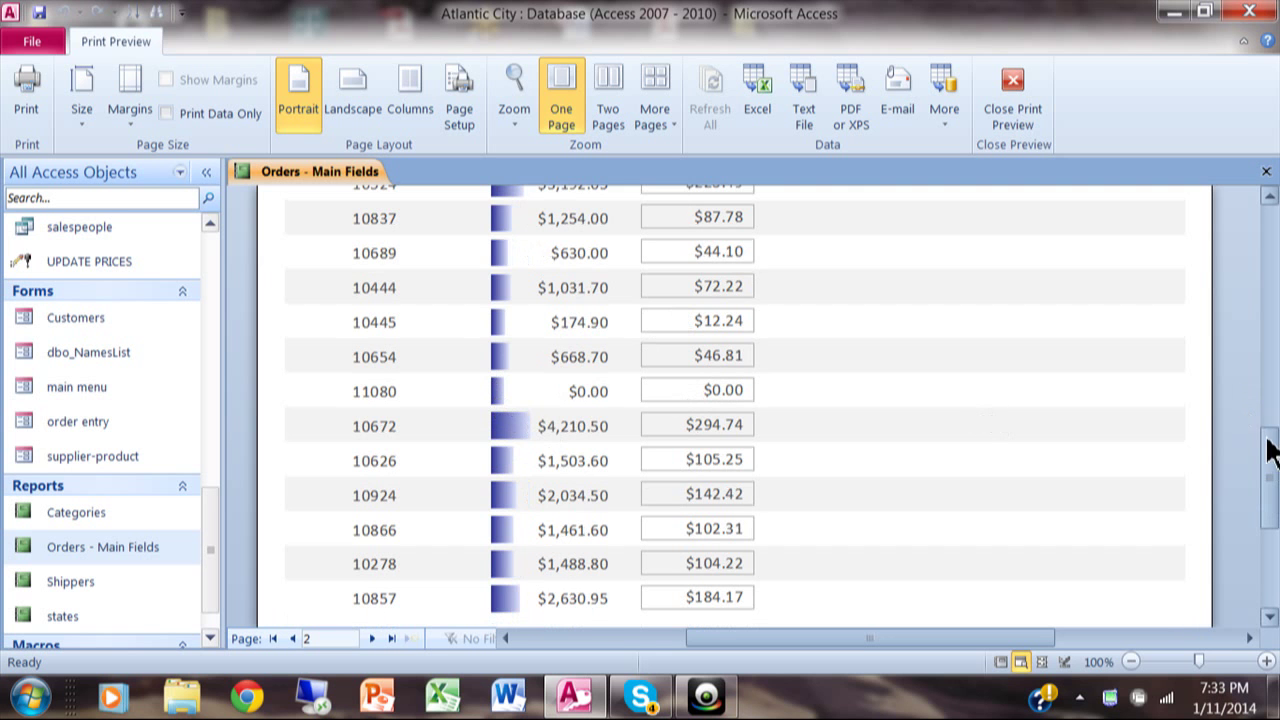
left_click_drag(1272, 457, 1272, 267)
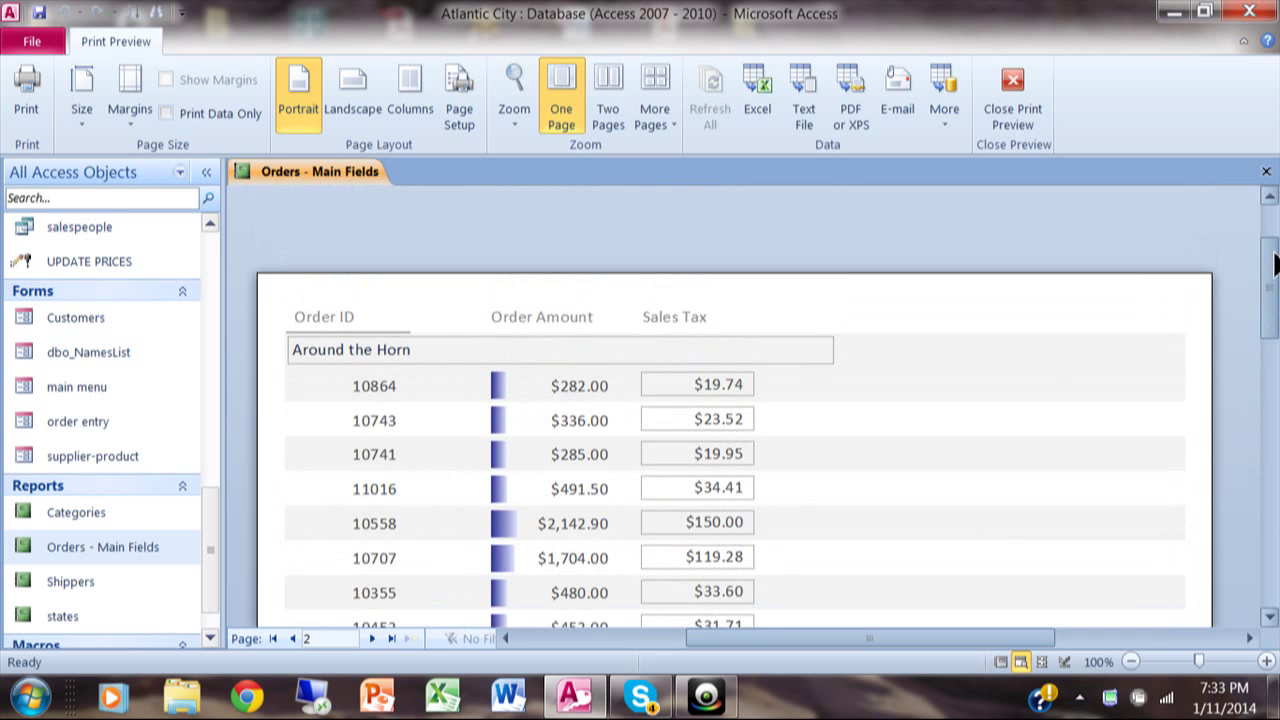